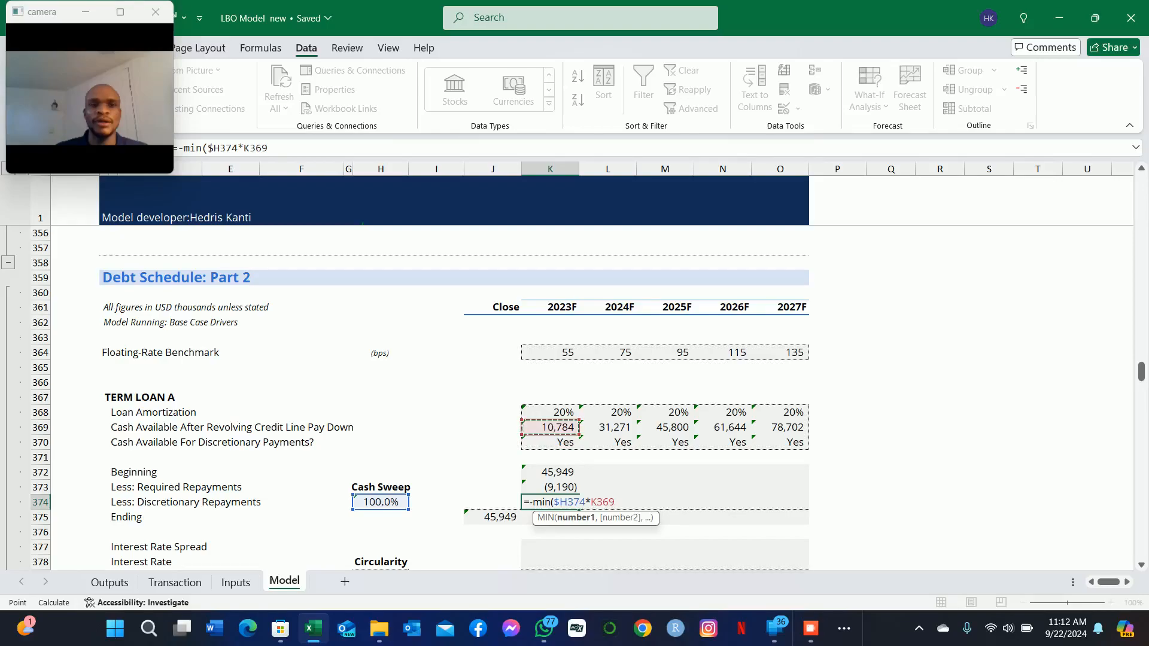
Step: Complete the MIN arguments in the 2023F Term Loan A discretionary repayments formula (K374) as $H374*K369 and K372+K373
key(Down)
key(Down)
key(Down)
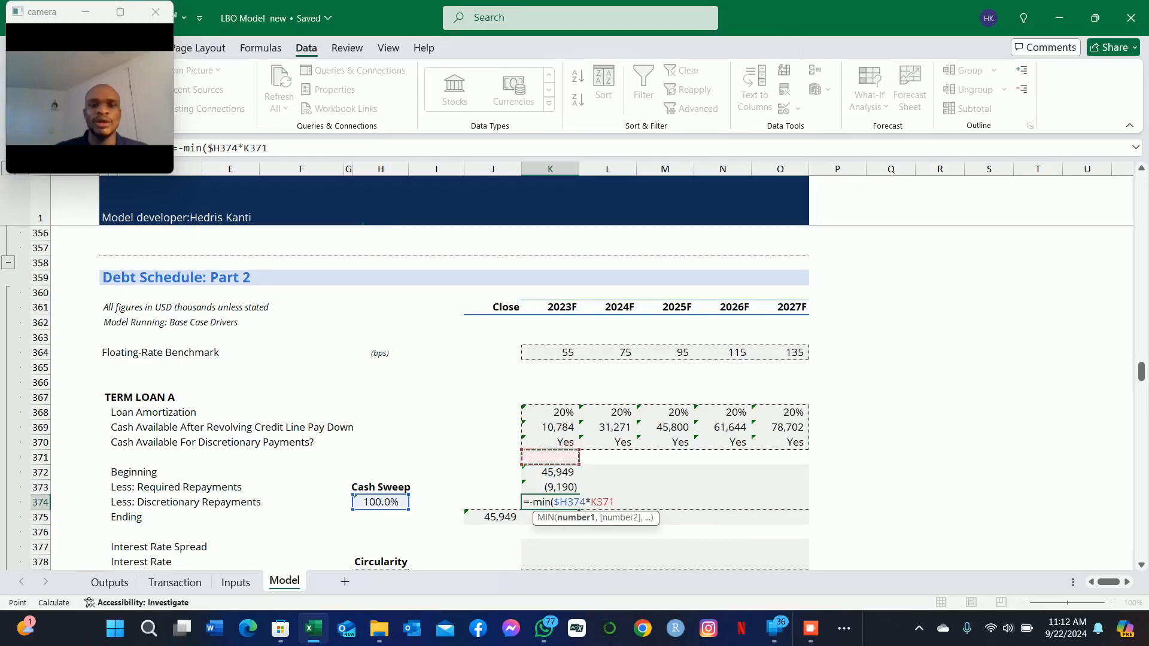
key(Up)
key(Up)
key(Up)
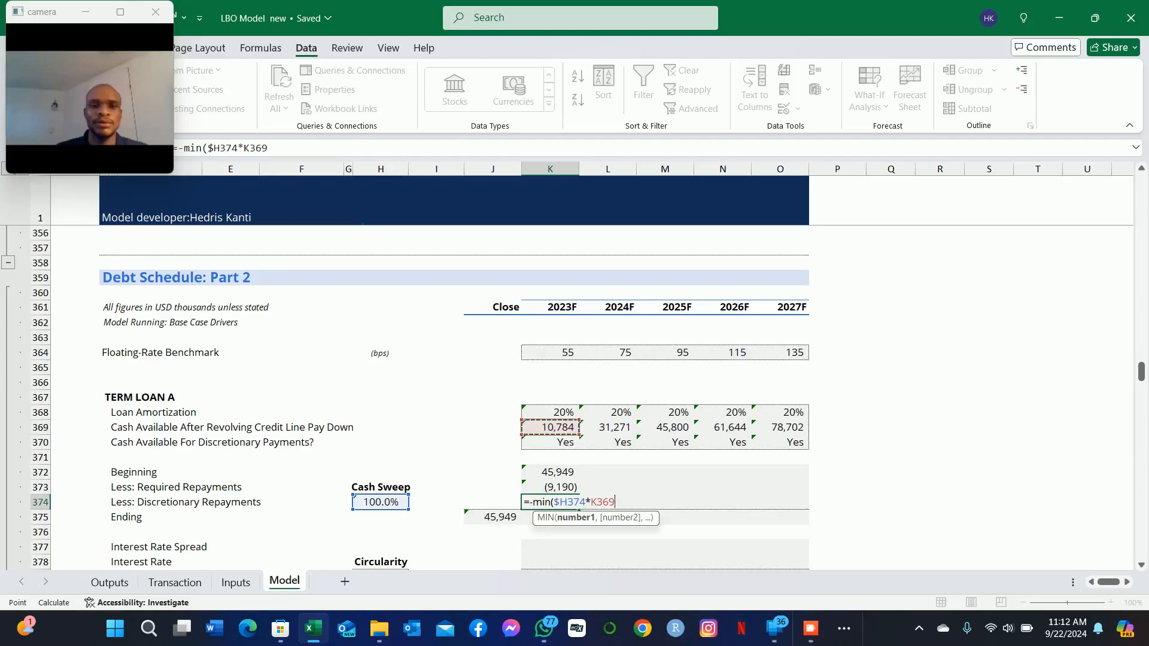
text(,)
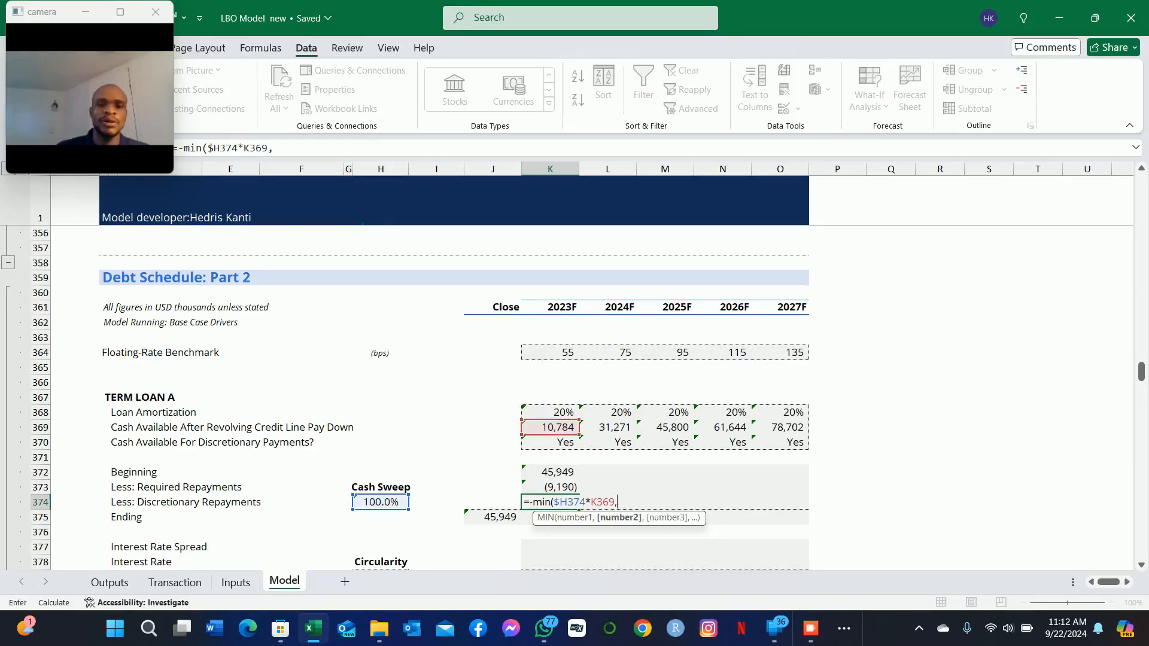
key(Up)
key(Up)
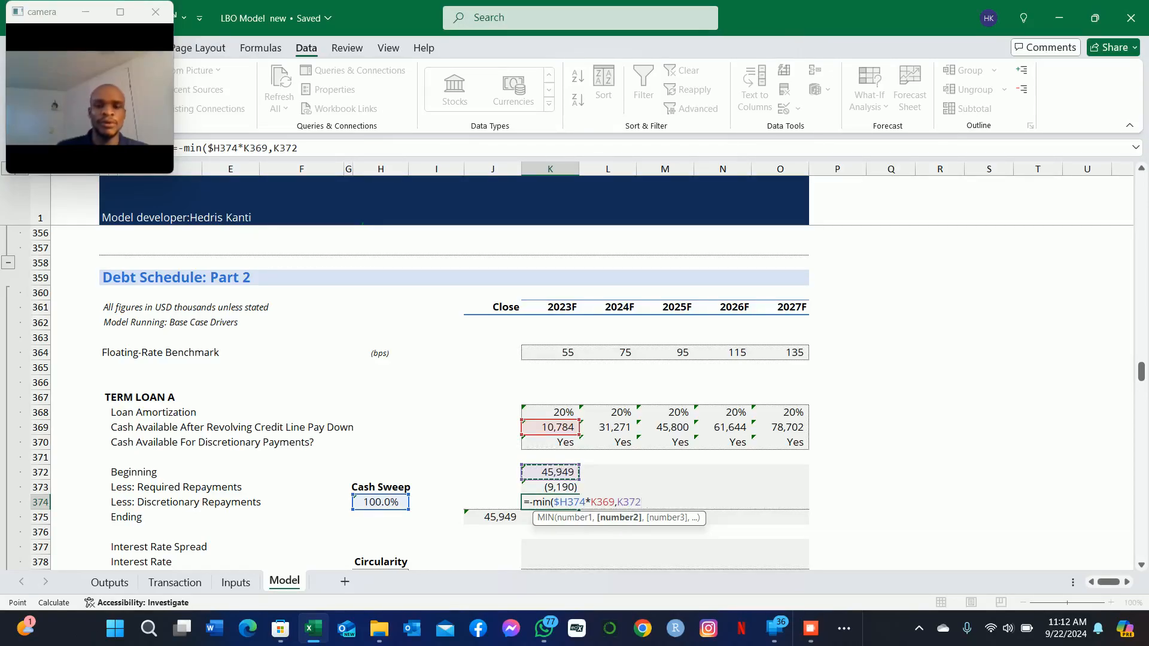
text(+)
key(Up)
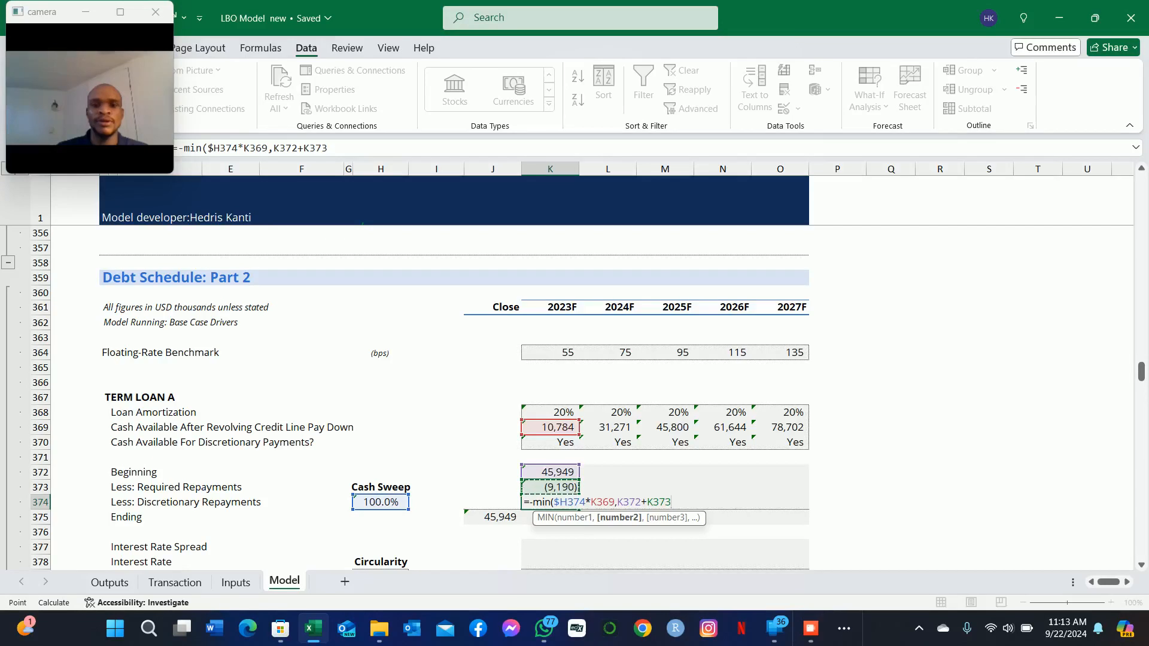
Step: Close the MIN function in K374, multiply it by the discretionary payments flag K370, and commit the formula
text()*)
key(Up)
key(Up)
key(Up)
key(Up)
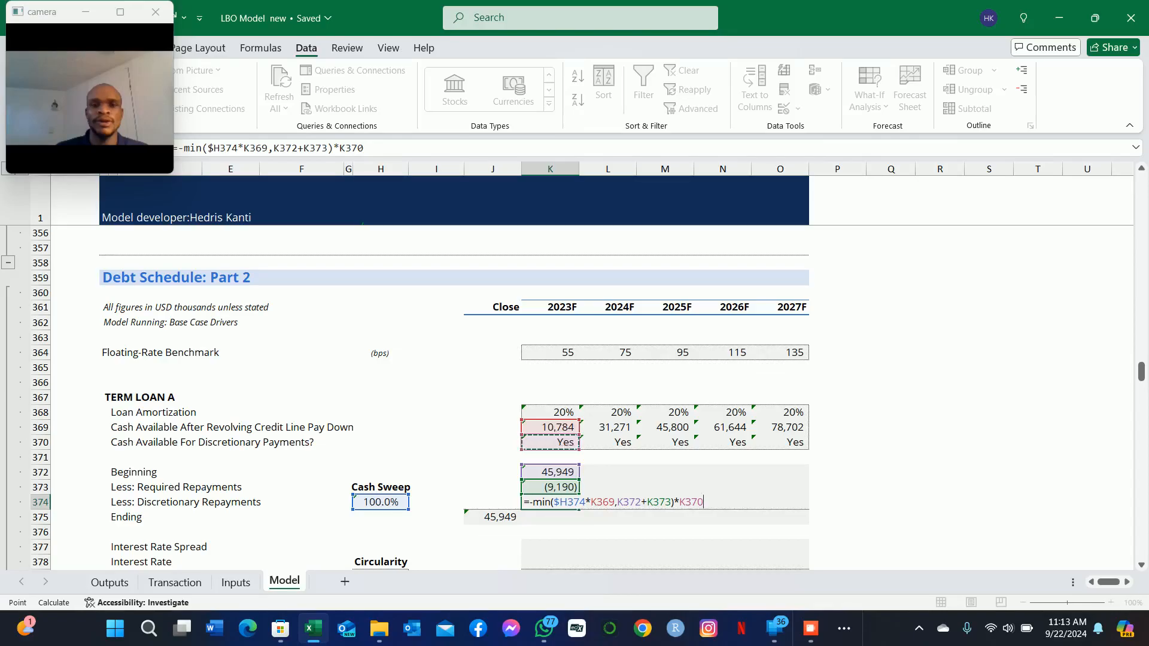
key(Return)
key(Down)
key(Up)
key(Up)
key(F2)
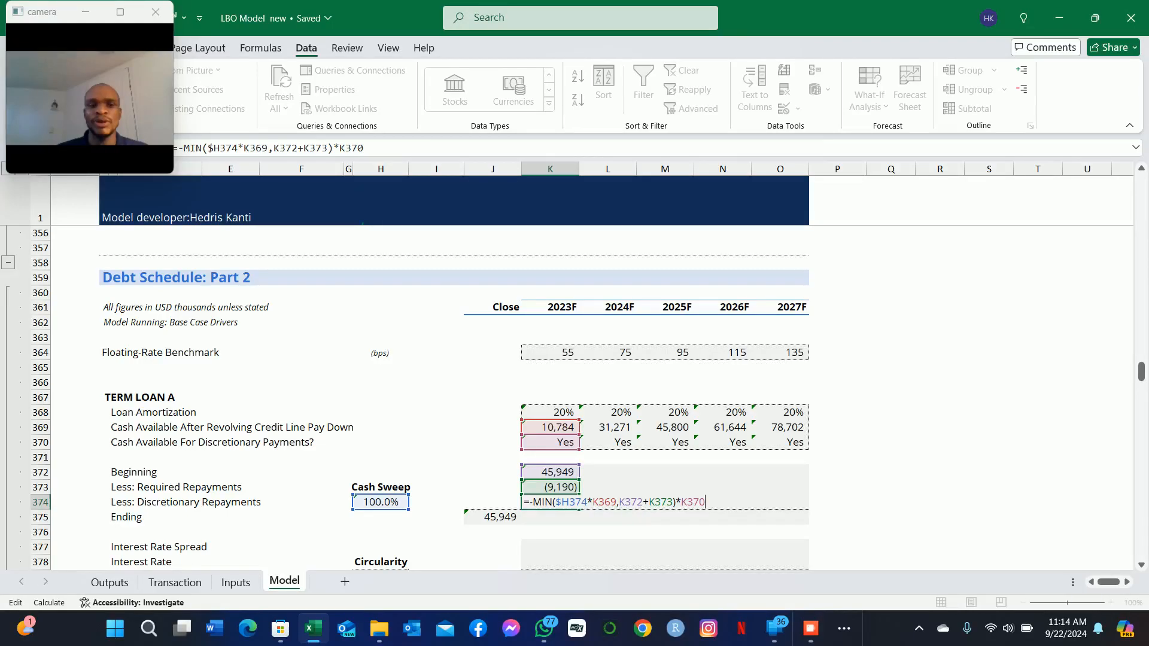
key(Return)
Step: Sum K372:K374 into the 2023F Ending balance of Term Loan A in K375
key(Down)
key(Up)
key(alt+equal)
key(Return)
Step: Fill the 2023F Term Loan A formulas in K372:K375 across to 2027F in column O
key(Down)
key(Down)
key(Up)
key(Up)
key(Up)
key(shift+Up)
key(shift+Up)
key(shift+Up)
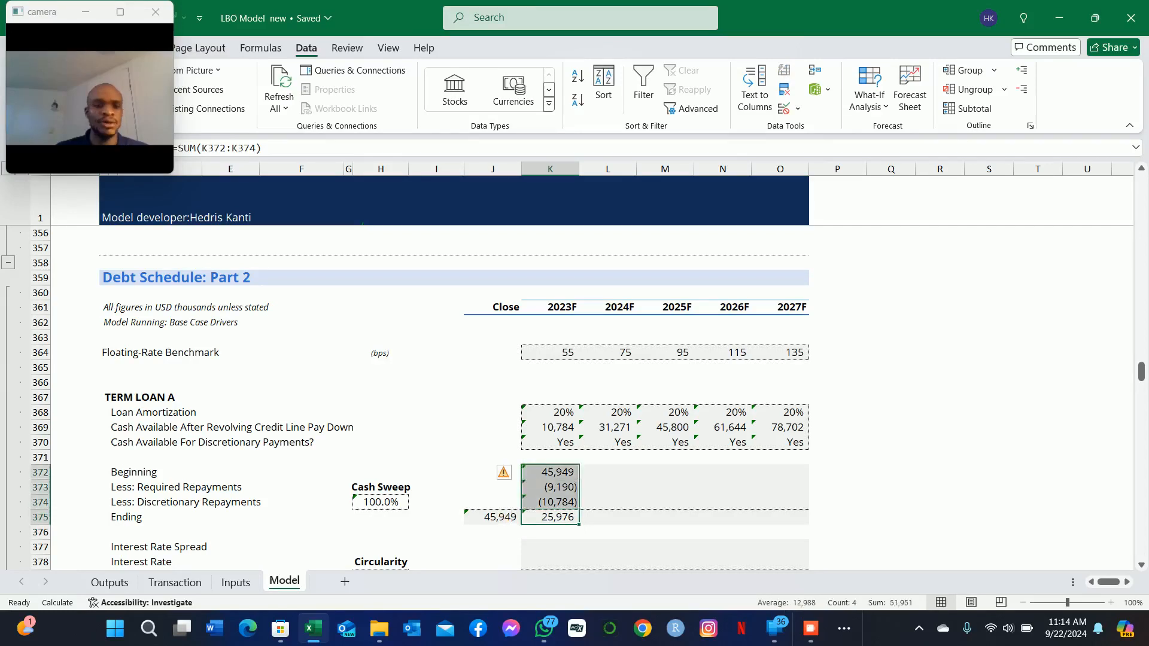
key(shift+Right)
key(shift+Right)
key(shift+Right)
key(shift+Right)
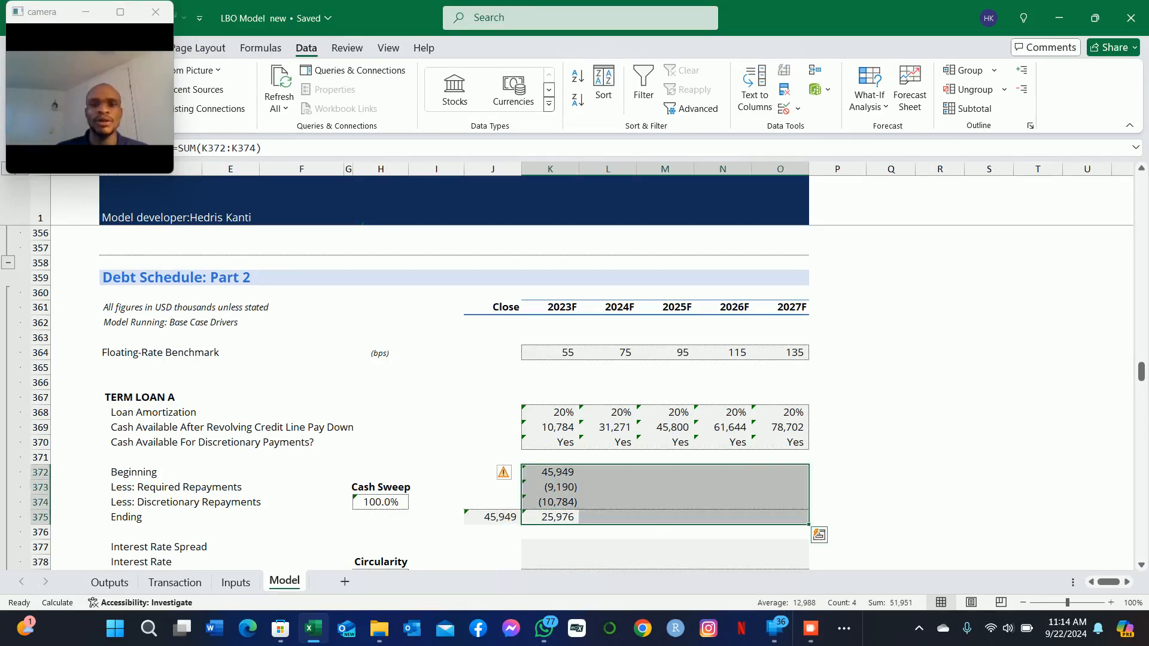
key(ctrl+r)
Step: Check the cell references of the Less: Discretionary Repayments formulas in the 2023F and 2027F columns
key(Down)
key(Down)
key(Up)
key(Up)
key(Up)
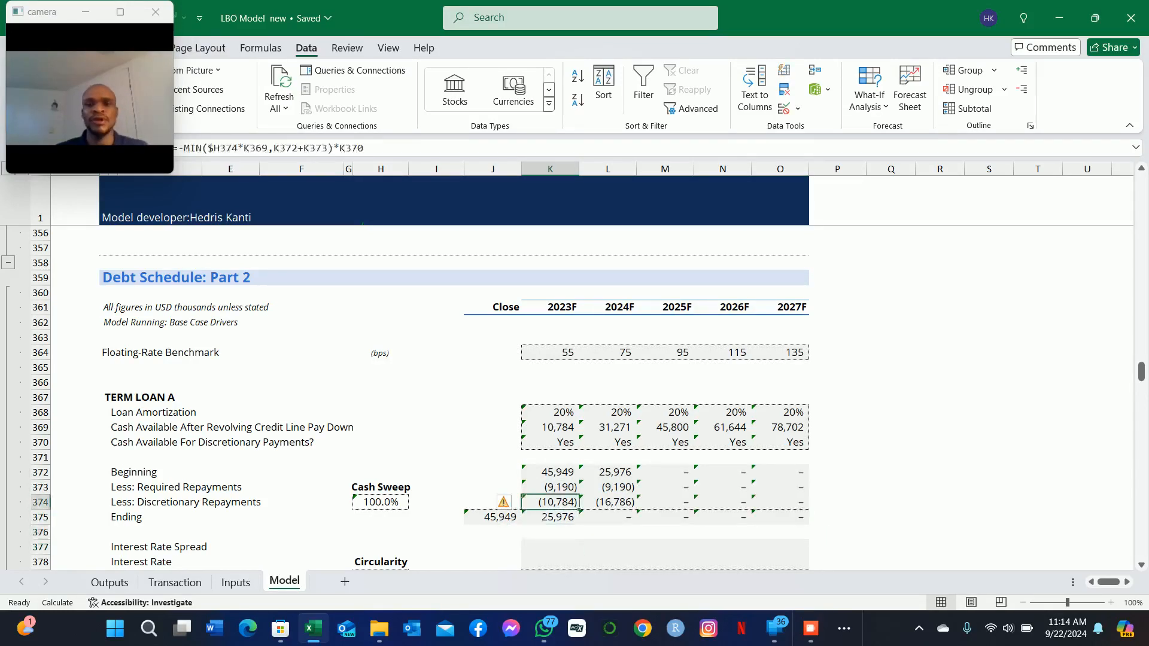
key(shift+Right)
key(shift+Right)
key(shift+Right)
key(shift+Right)
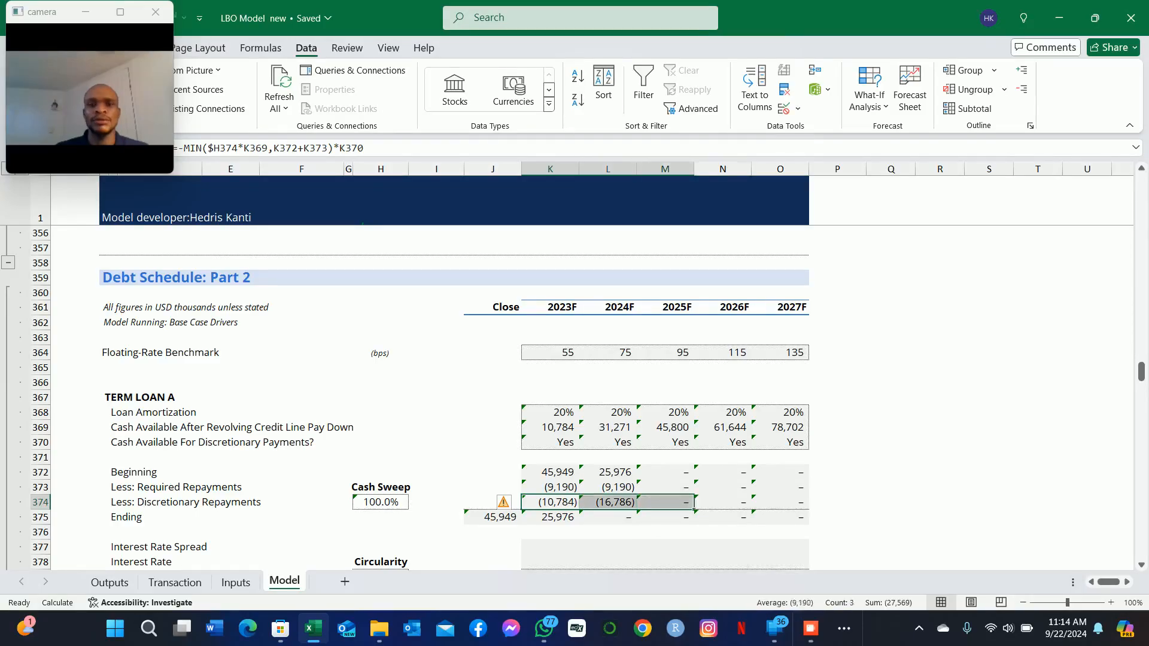
key(Down)
key(Up)
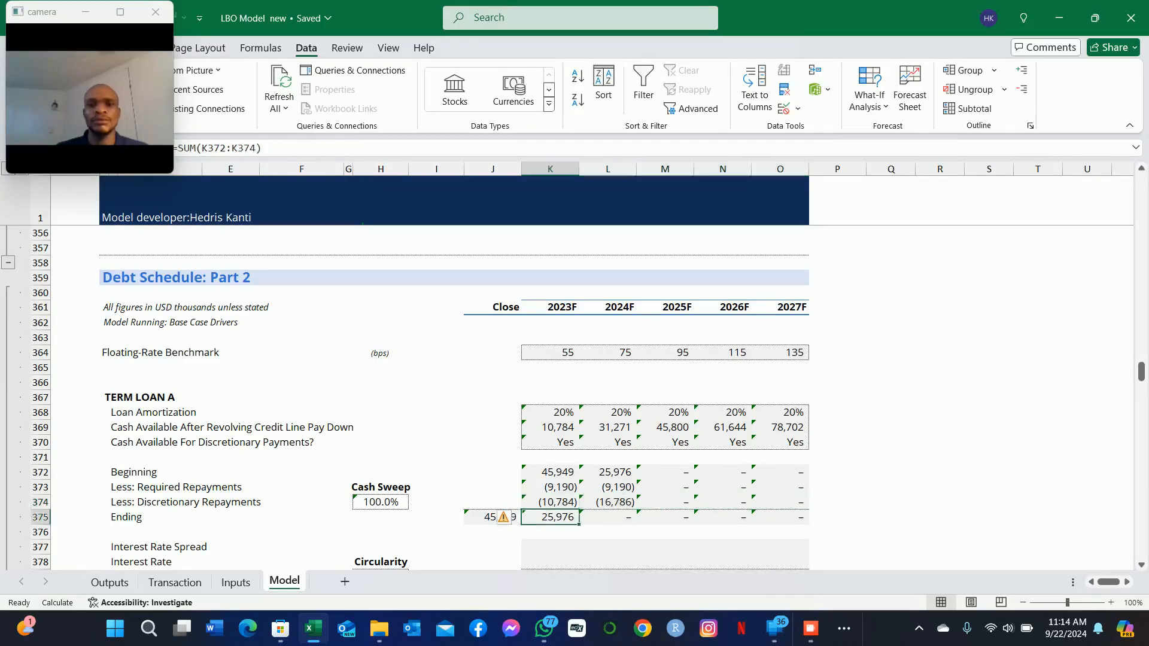
key(F2)
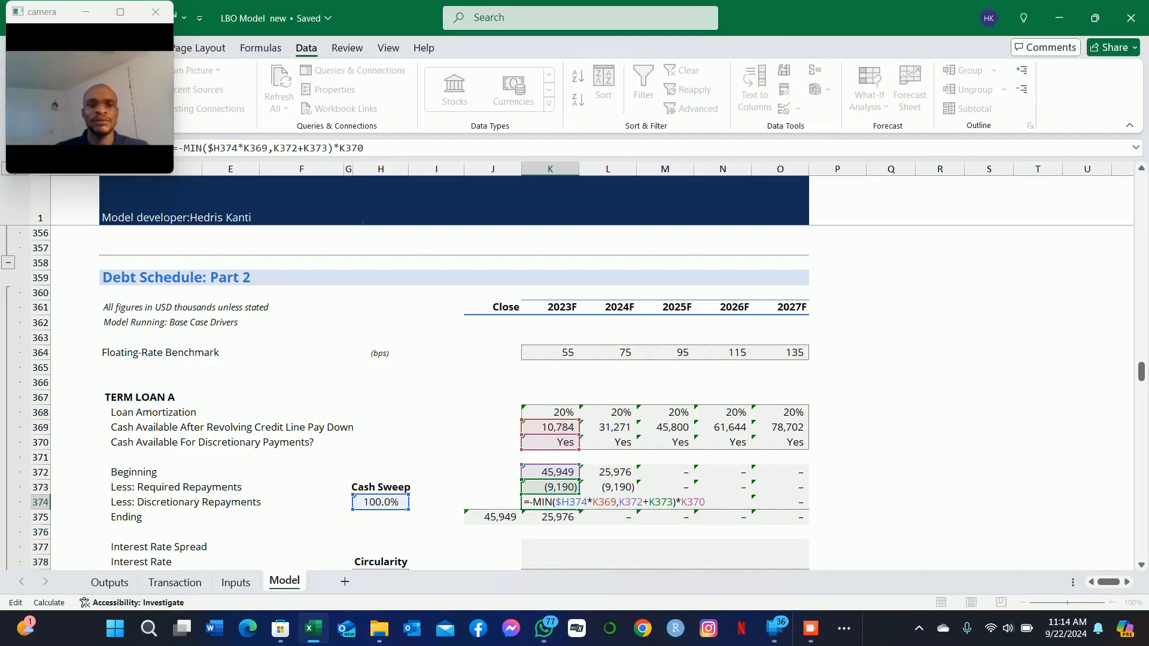
key(ctrl+Return)
key(Right)
key(Right)
key(Right)
key(Right)
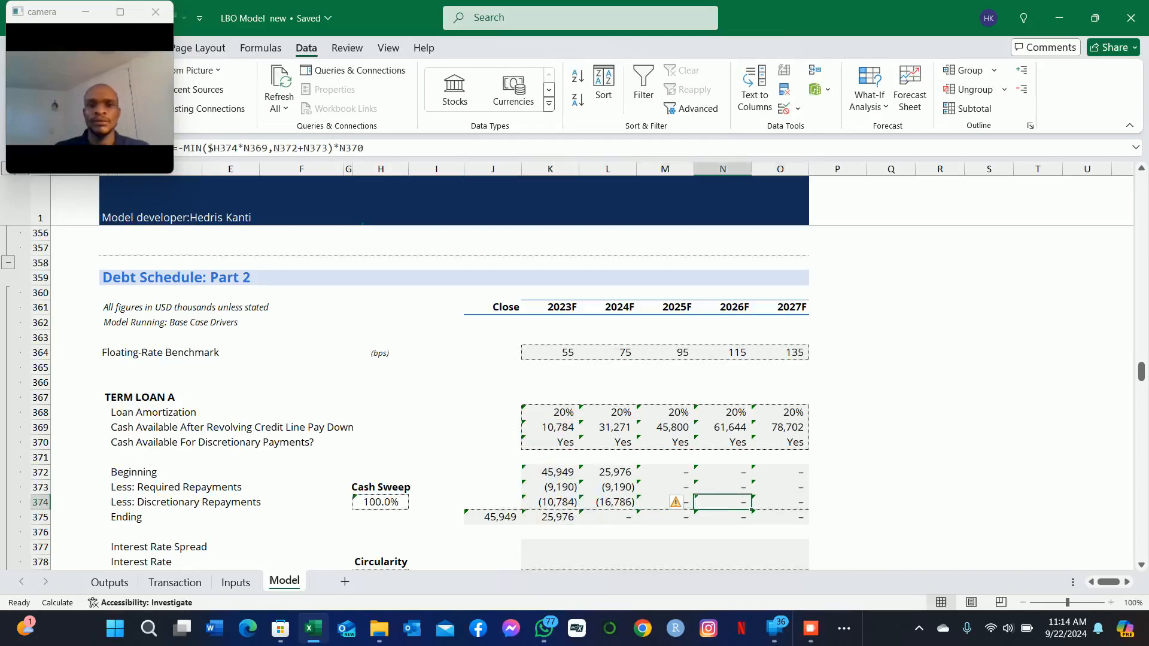
key(F2)
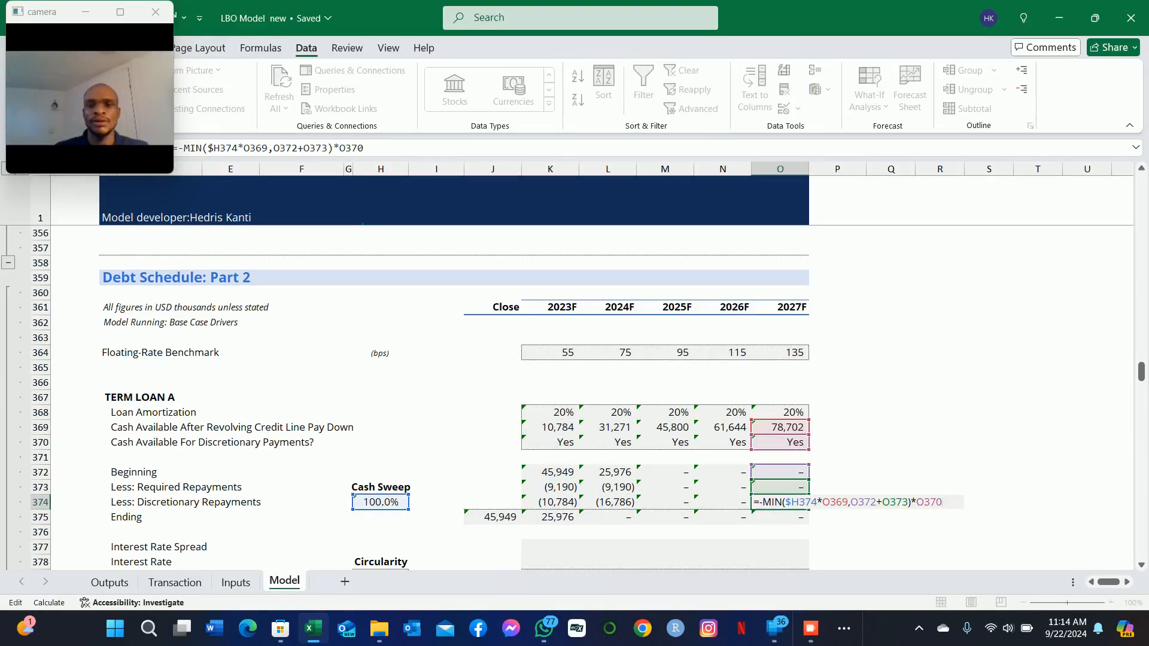
key(ctrl+Return)
key(Left)
key(Left)
key(Left)
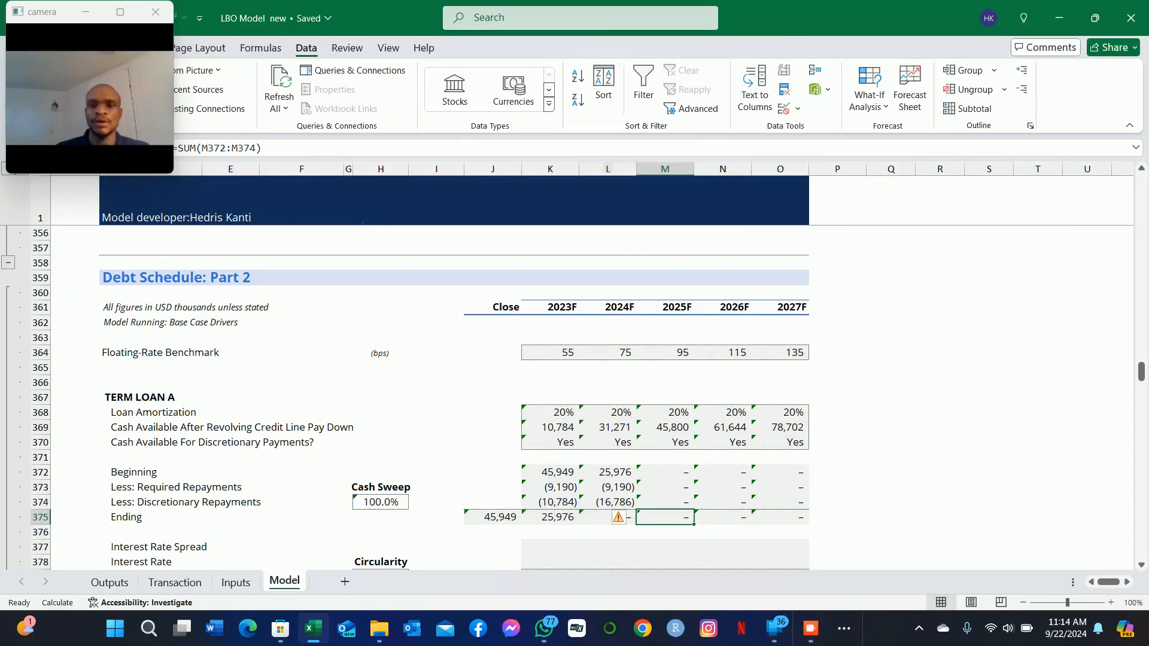
Step: Check the Less: Required Repayments formulas of Term Loan A for 2024F and 2023F
key(Up)
key(F2)
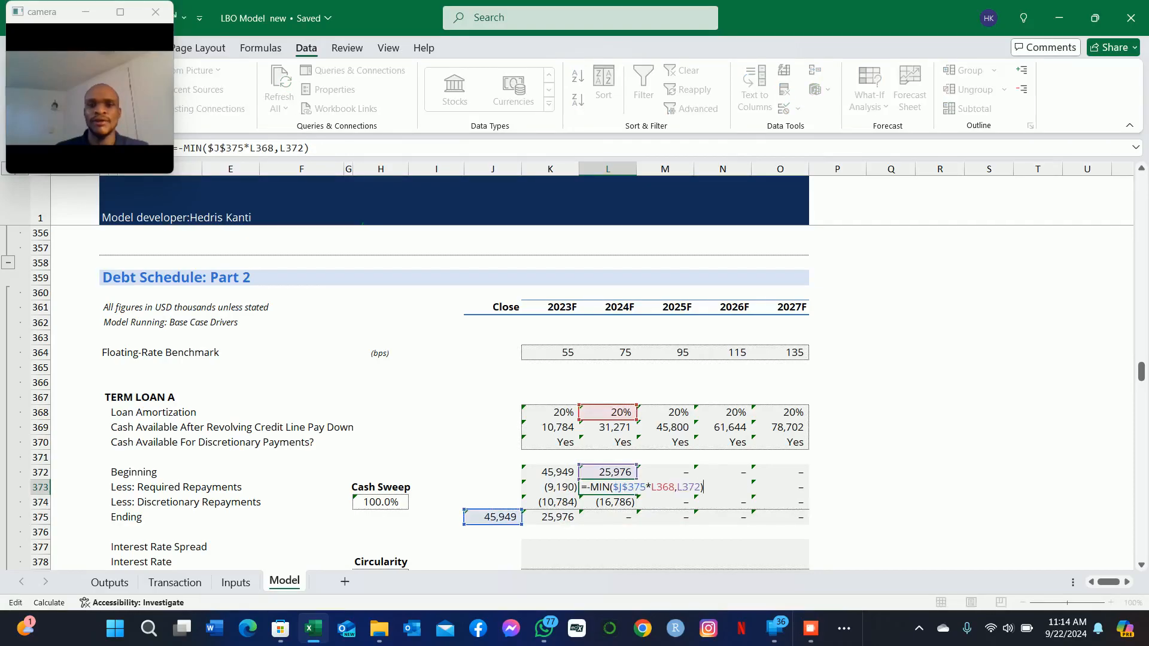
key(Return)
key(Down)
key(Left)
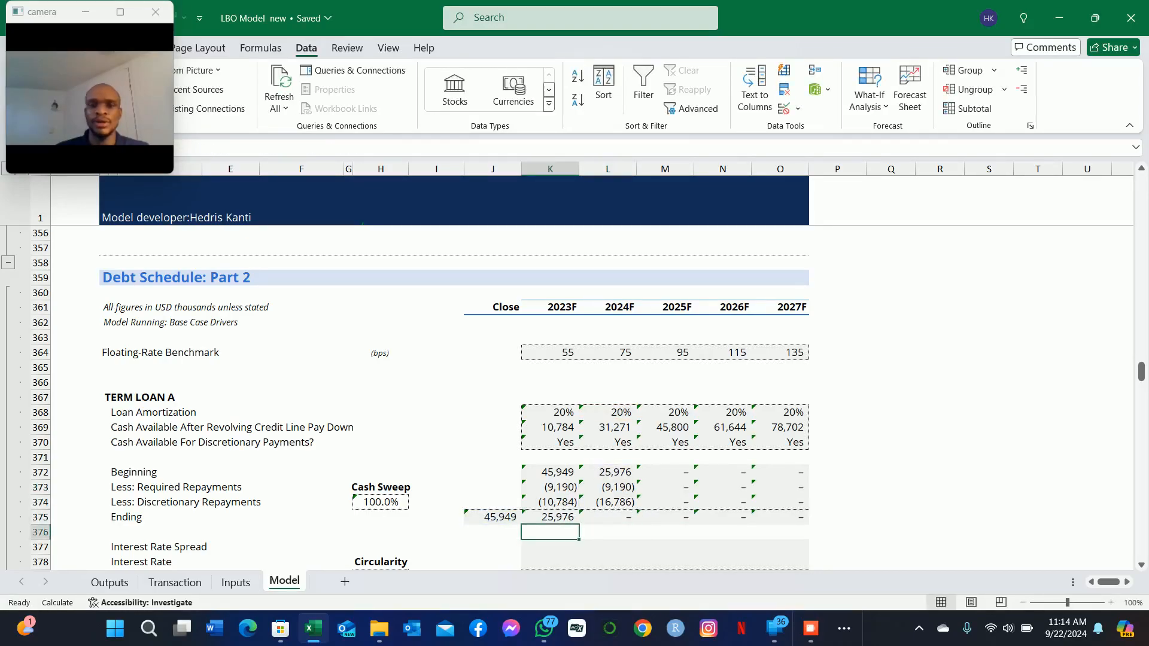
key(Up)
key(Up)
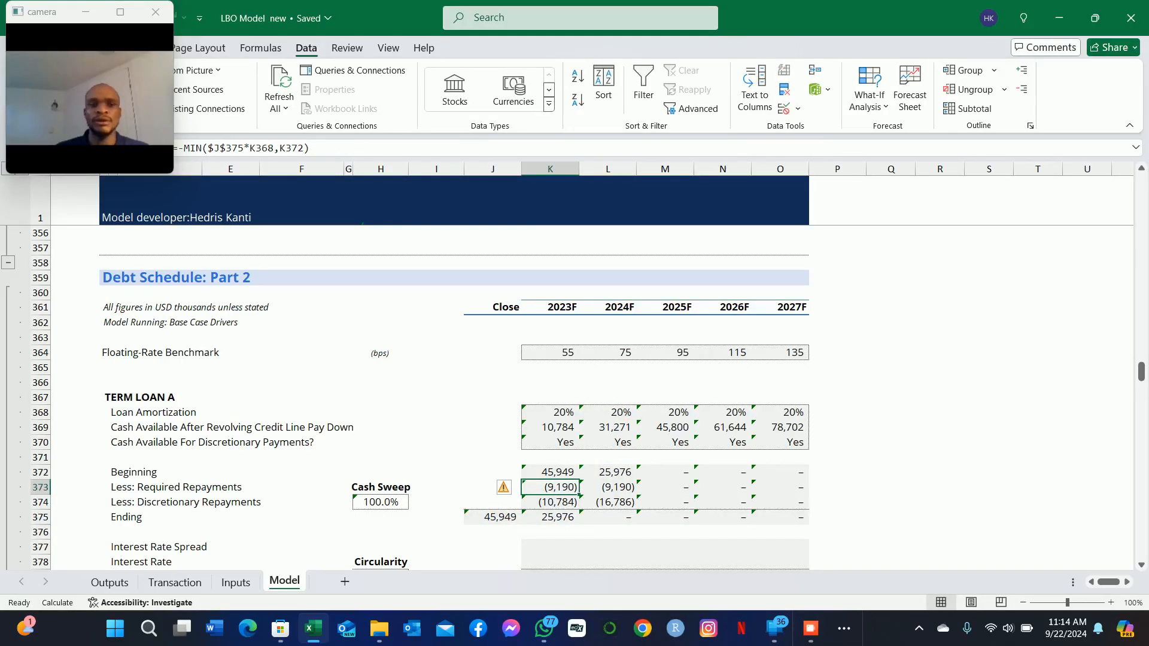
key(Down)
key(Down)
key(Left)
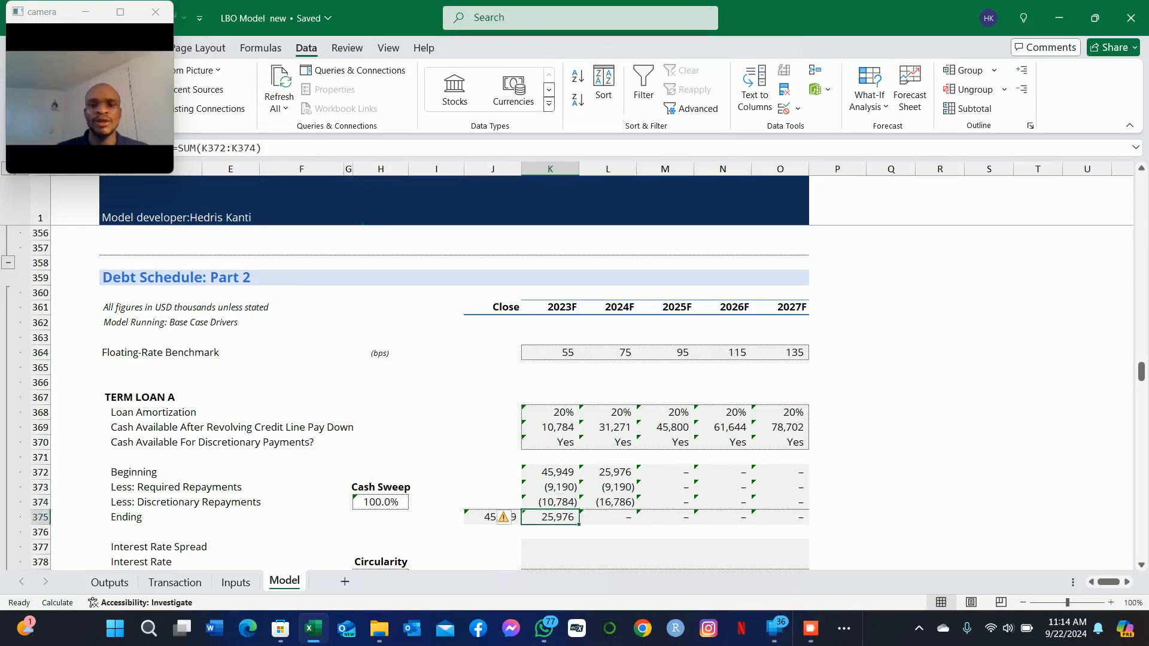
key(Up)
key(Up)
key(Right)
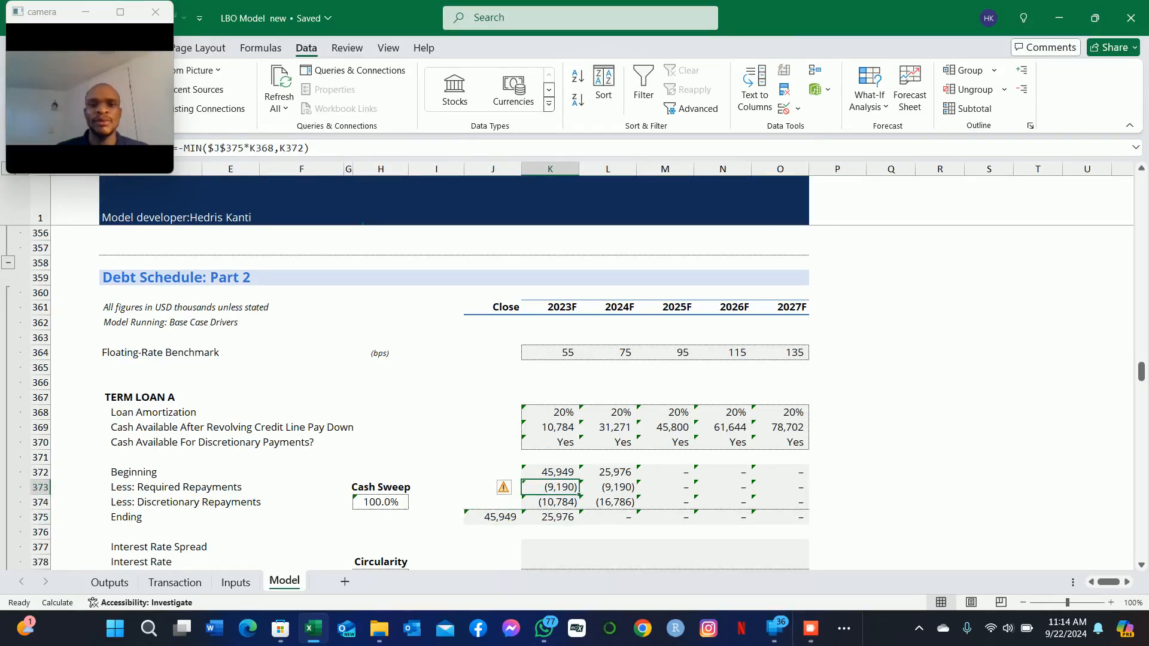
key(Up)
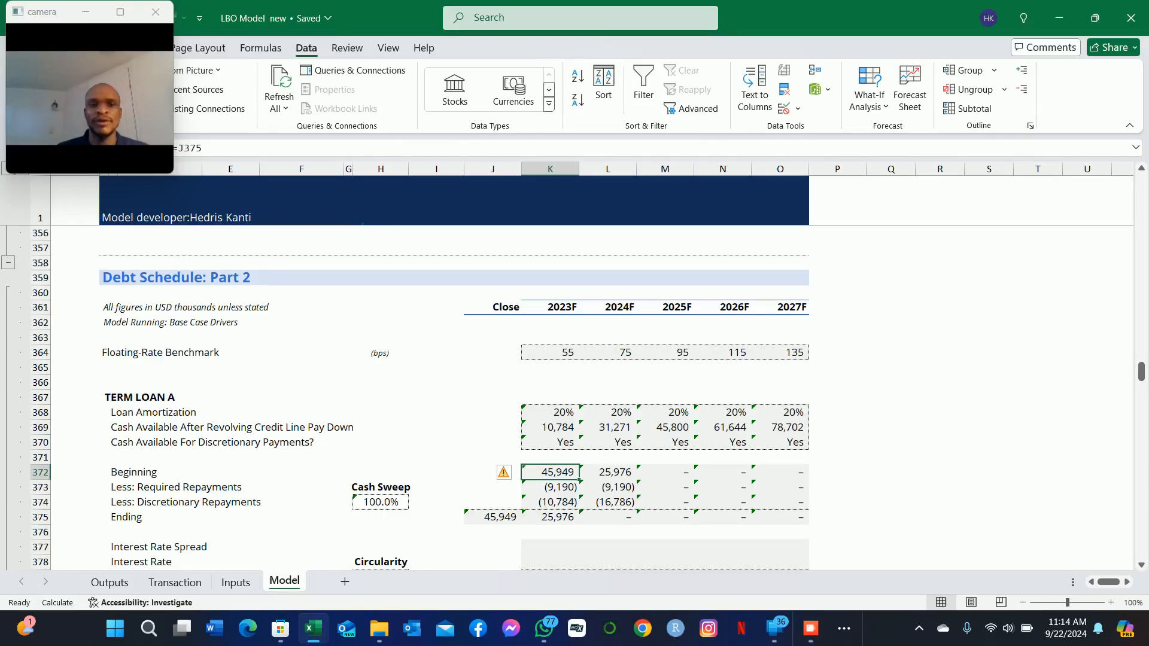
key(Down)
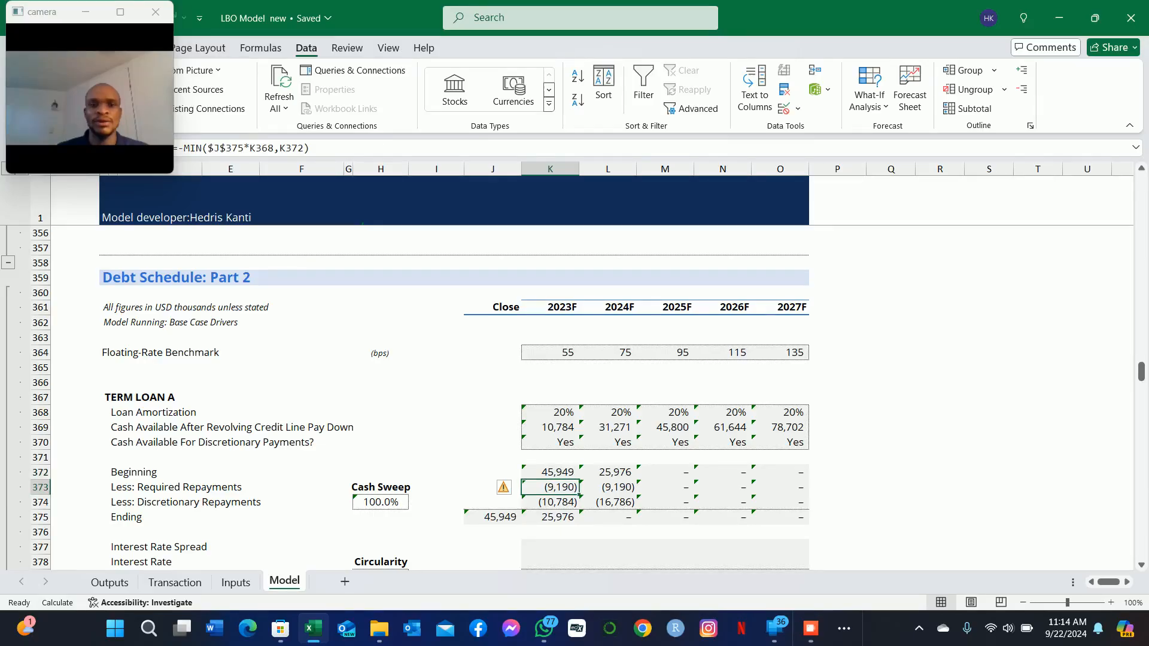
key(Down)
Step: Examine the Cash Sweep input, the cash available rows and the 2023F Beginning and Required Repayments cells of Term Loan A
key(Left)
key(Left)
key(Left)
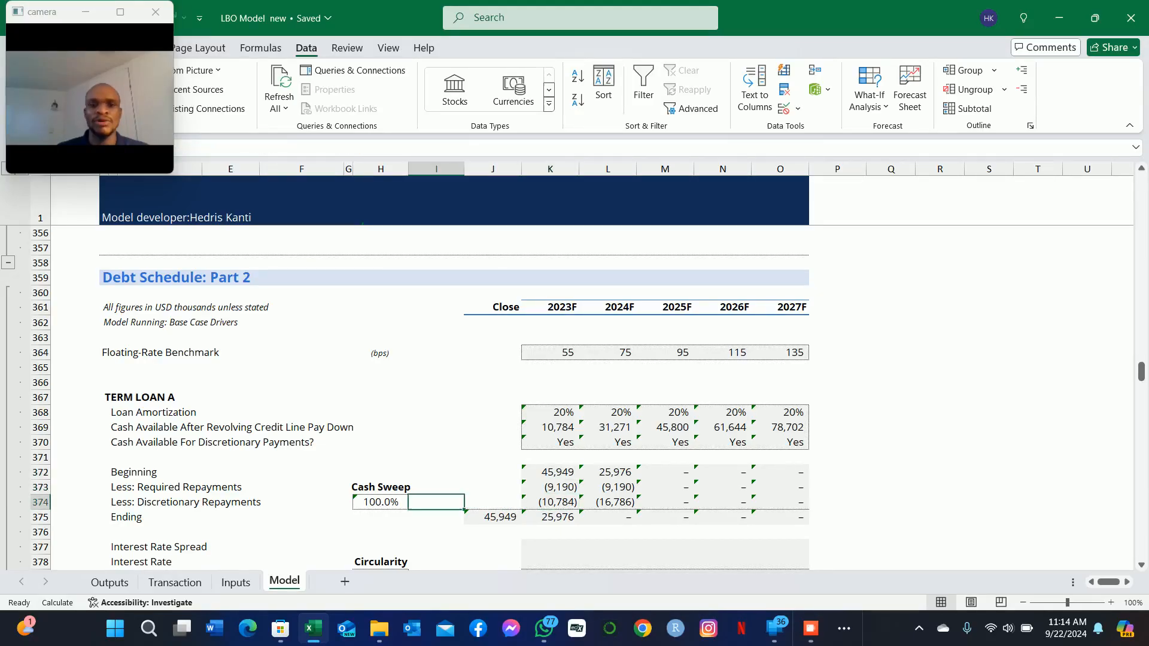
key(Up)
key(Up)
key(Up)
key(Up)
key(Up)
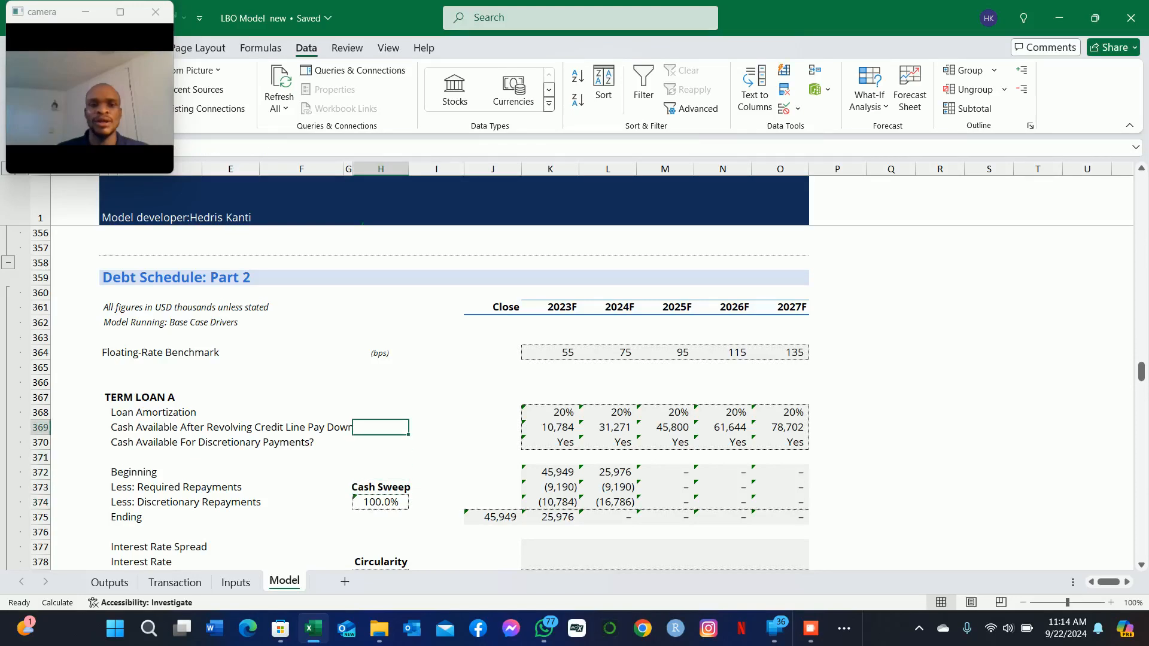
key(Right)
key(Right)
key(Right)
key(Right)
key(Left)
key(Down)
key(Up)
key(Down)
key(Down)
key(Down)
key(Down)
key(Down)
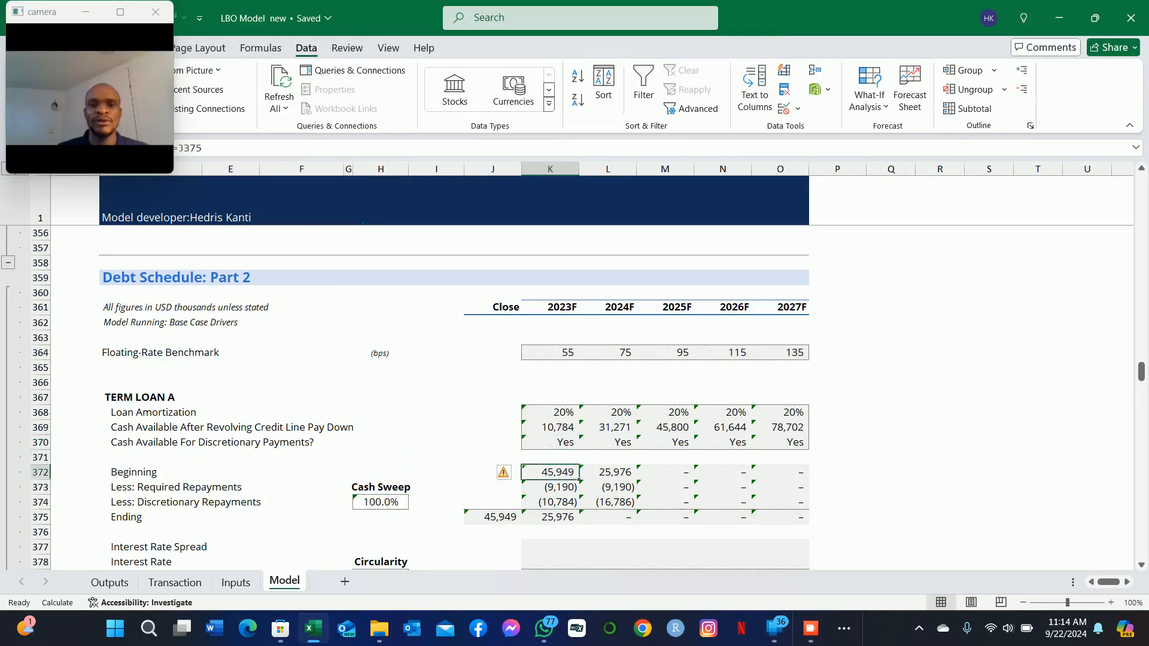
key(Up)
key(Up)
key(Down)
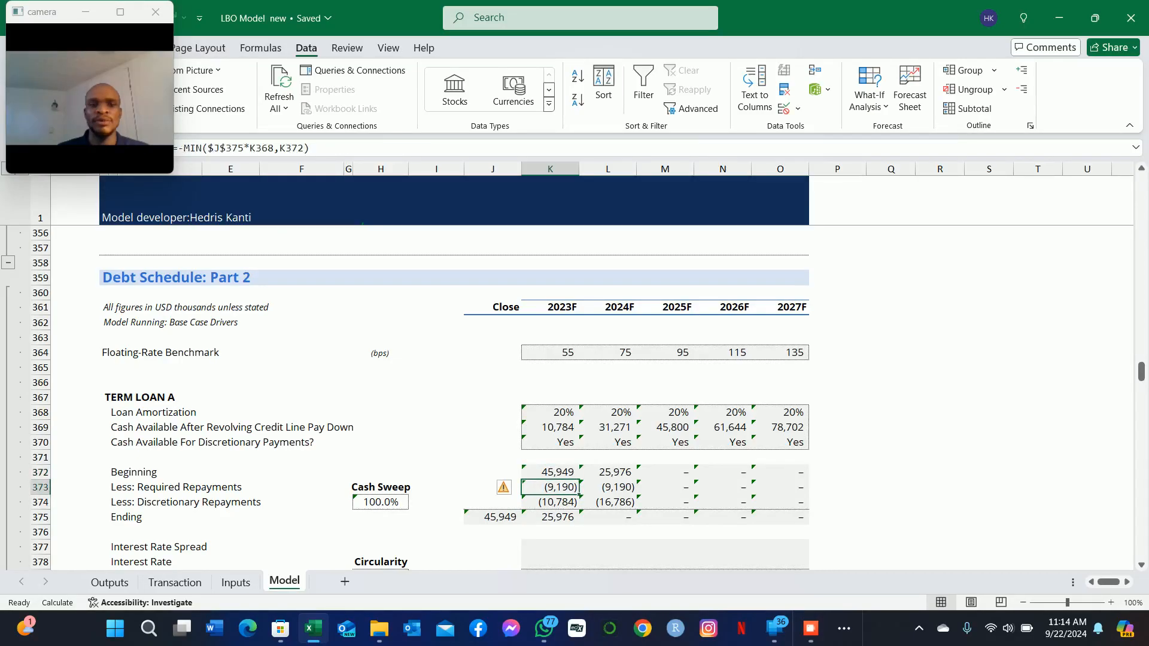
key(Up)
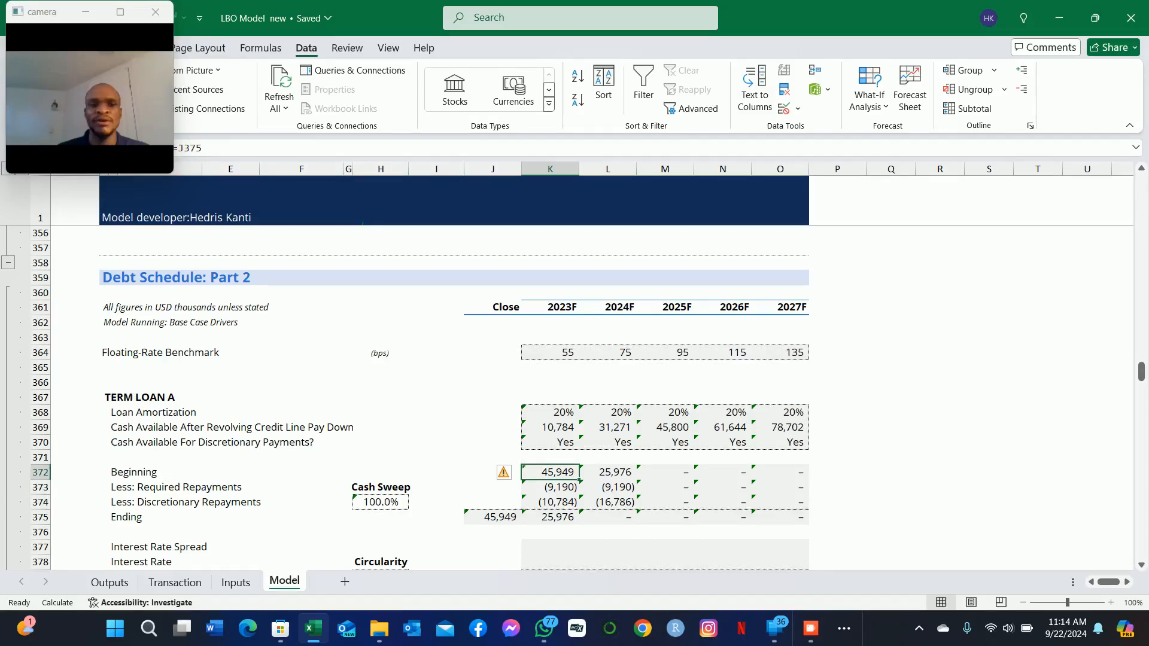
Step: Examine the 2023F Cash Available For Discretionary Payments flag in K370 against the cash available in K369
key(Down)
key(Down)
key(Up)
key(Up)
key(Up)
key(Up)
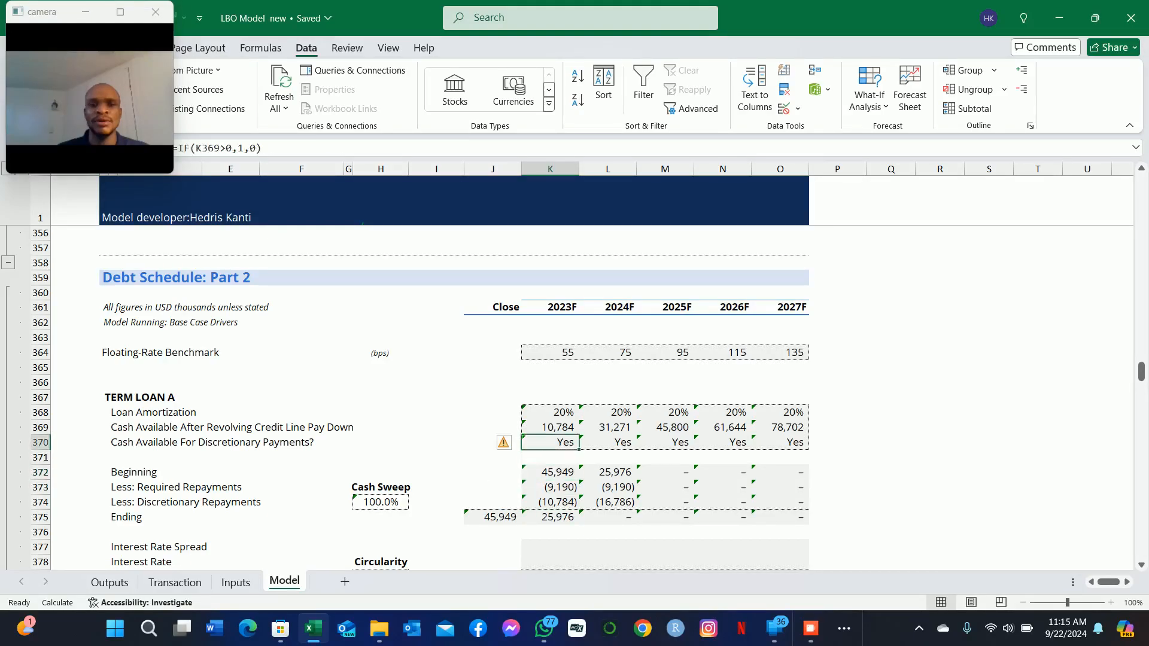
key(Down)
key(Up)
key(Up)
key(Down)
key(Up)
key(Down)
key(Up)
key(Down)
key(Up)
key(Down)
Step: Check the SUM formula of Term Loan A's 2023F Ending balance in K375
key(Down)
key(Down)
key(Down)
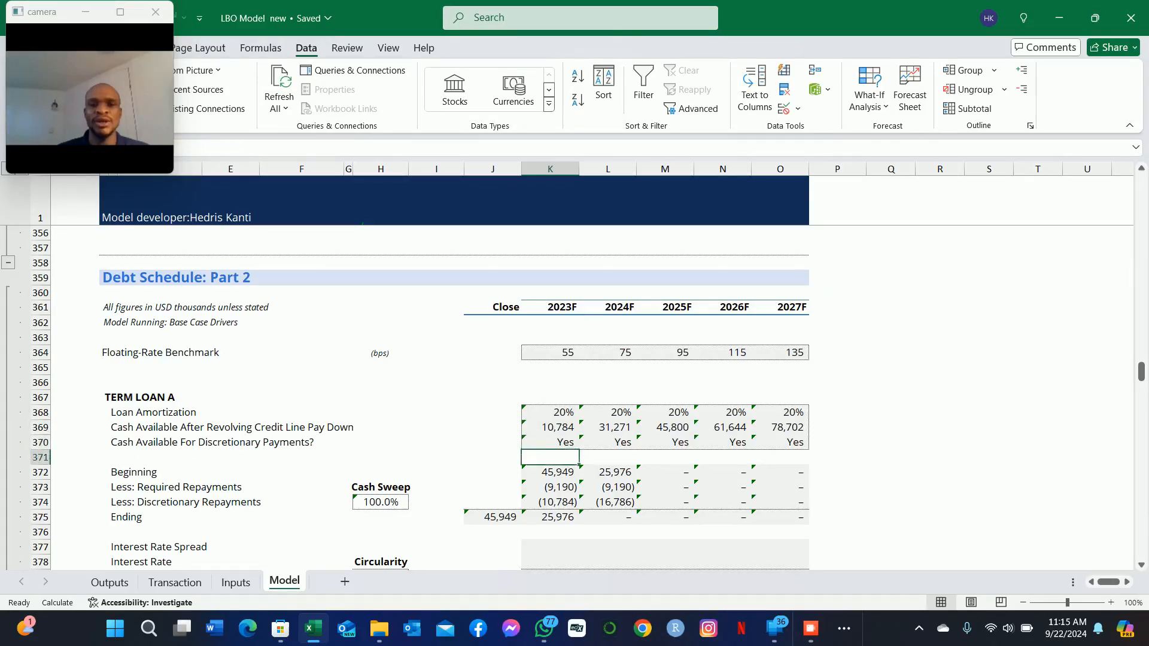
key(Down)
key(Down)
key(Down)
key(Down)
key(Down)
key(Down)
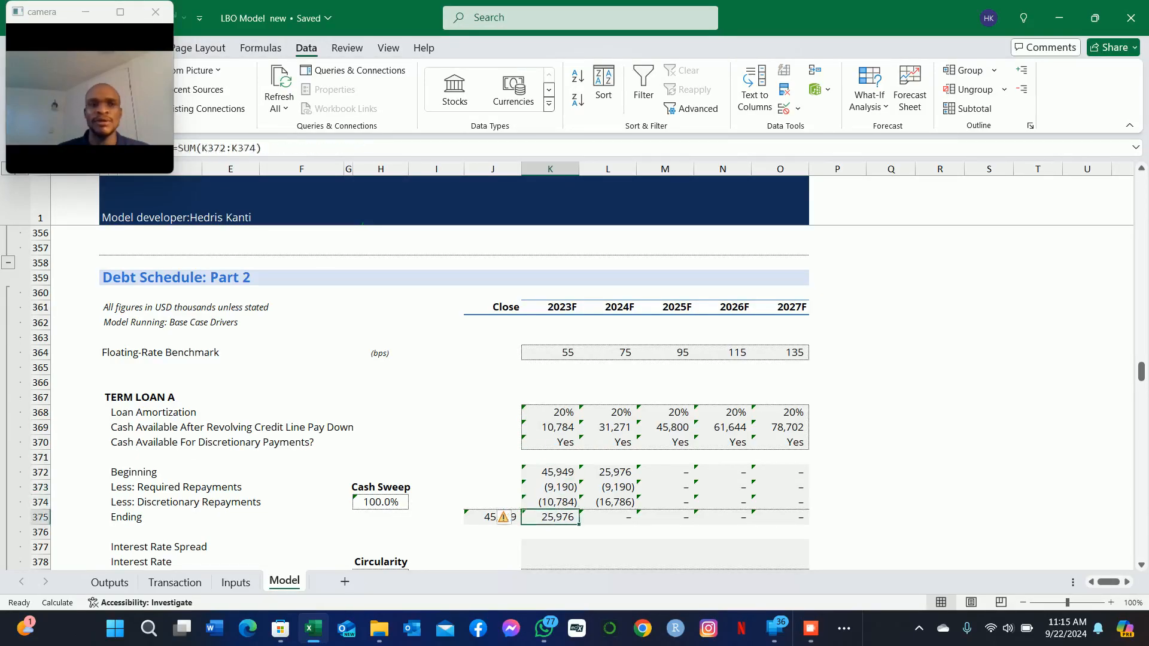
key(Up)
key(Up)
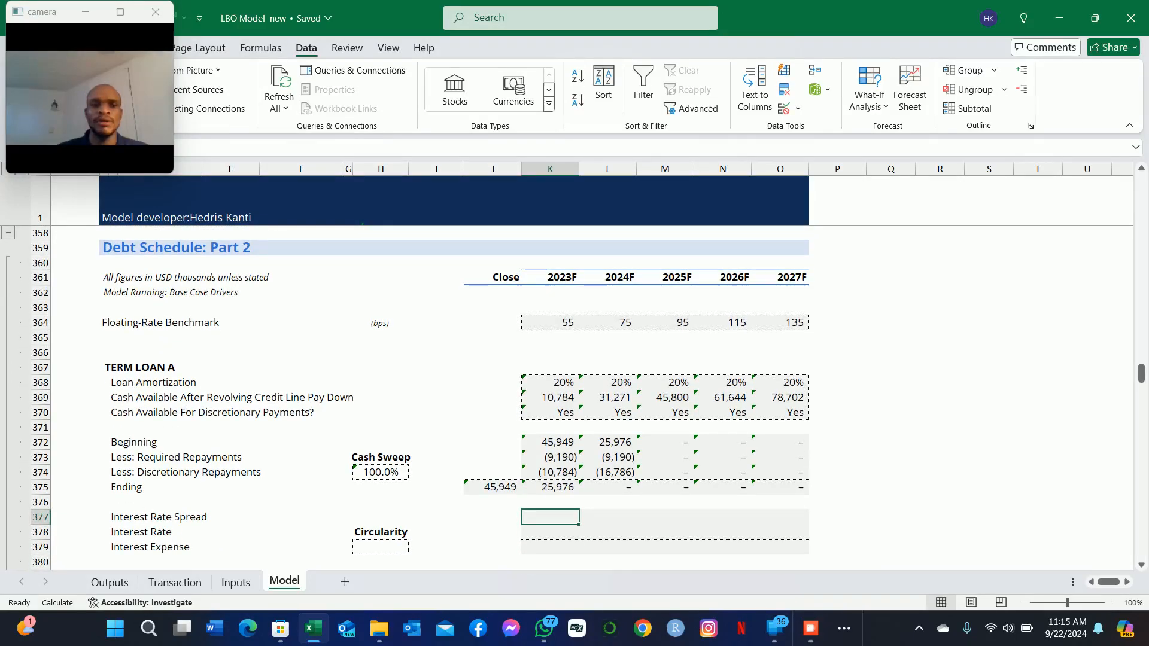
Step: Try to link Term Loan A's 2023F Interest Rate Spread in K377 to the Floating-Rate Benchmark in K319, and clear the cell
text(=)
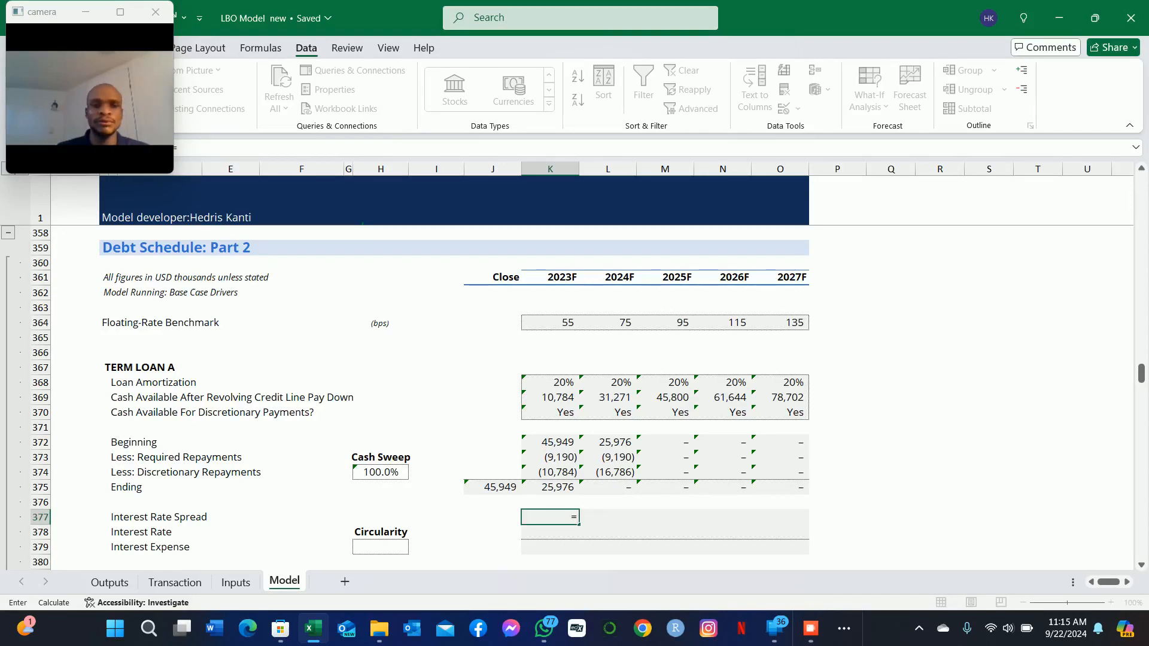
key(Page_Up)
key(Page_Up)
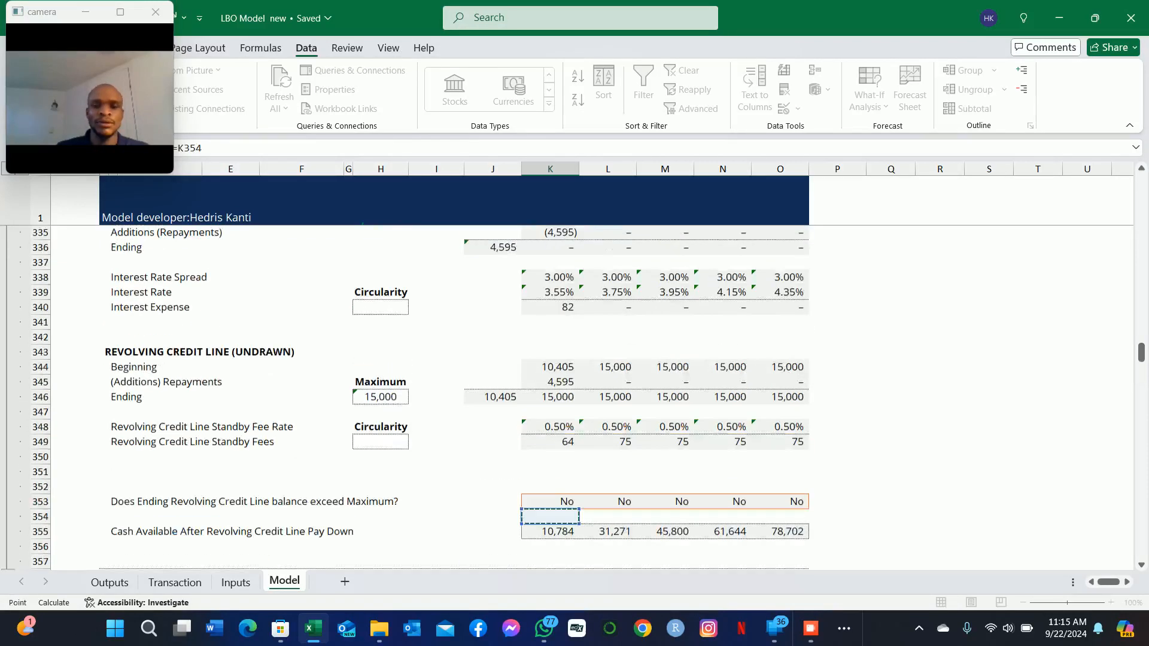
key(Down)
key(Down)
key(Down)
key(Down)
key(Down)
key(Down)
key(Down)
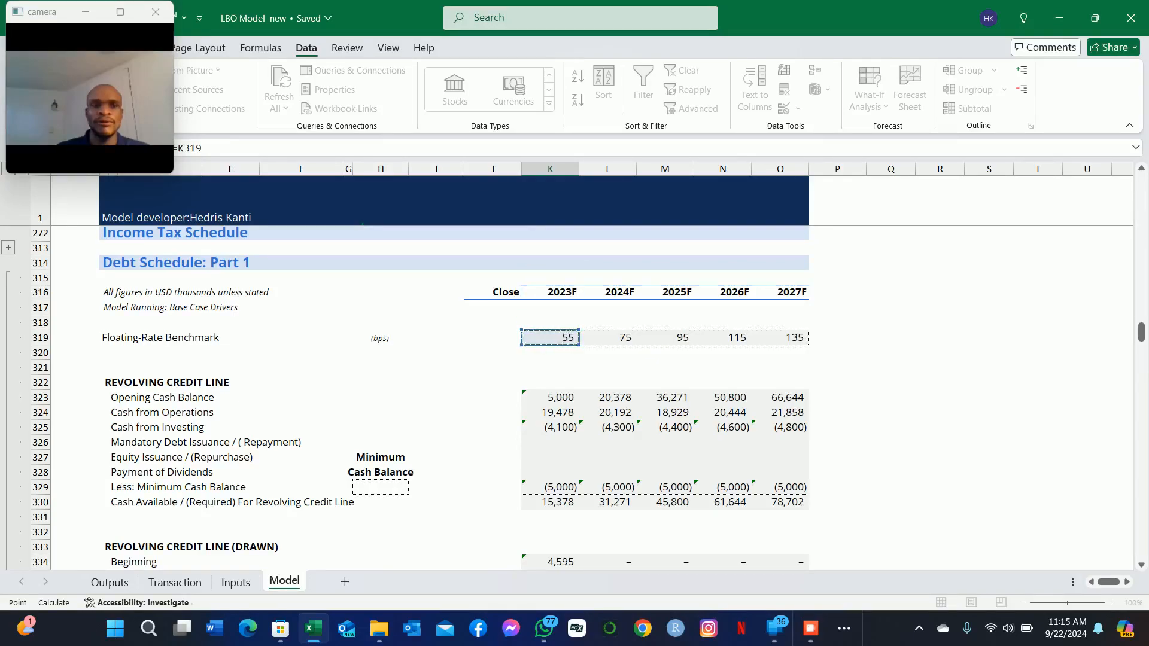
key(Return)
key(Return)
key(Up)
key(Up)
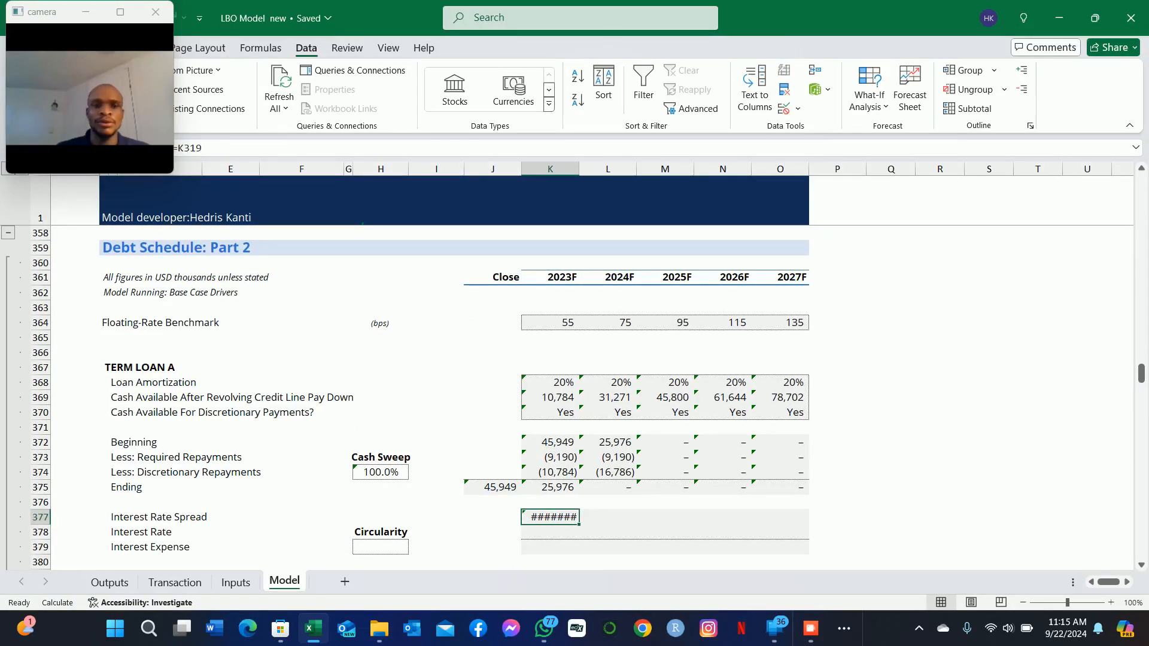
key(BackSpace)
Step: Set Term Loan A's 2023F Interest Rate Spread in K377 to its floating coupon on the Transaction sheet, =Transaction!$I$57/10000
text(=)
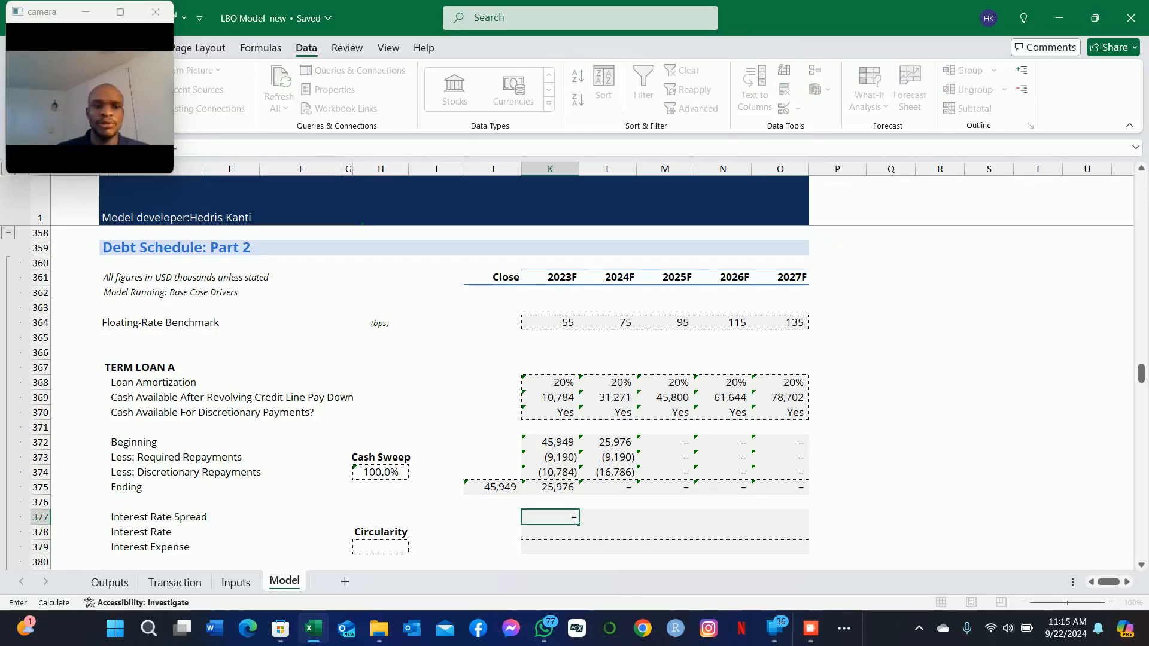
key(ctrl+Page_Up)
key(ctrl+Page_Up)
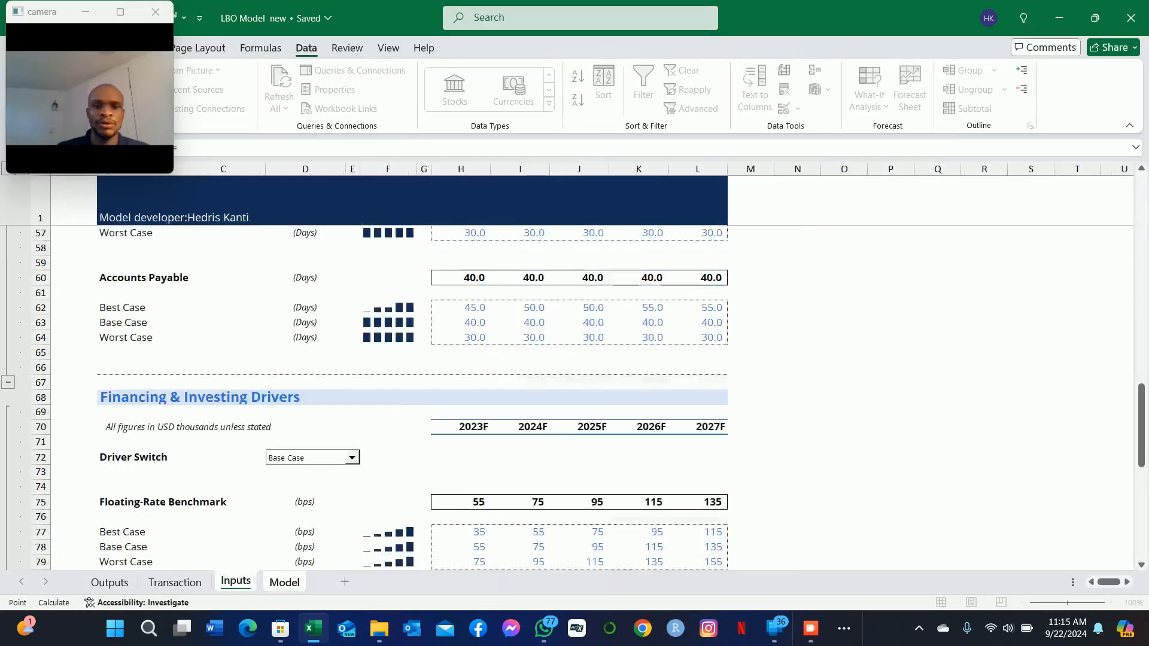
key(Down)
key(Down)
key(Down)
key(Down)
key(Down)
key(Down)
key(Down)
key(Down)
key(Down)
key(Down)
key(Down)
key(Down)
key(Down)
key(Down)
key(Down)
key(Right)
key(Right)
key(Up)
key(Up)
key(Up)
key(Up)
key(Up)
key(Up)
key(Up)
key(Up)
key(Up)
key(Up)
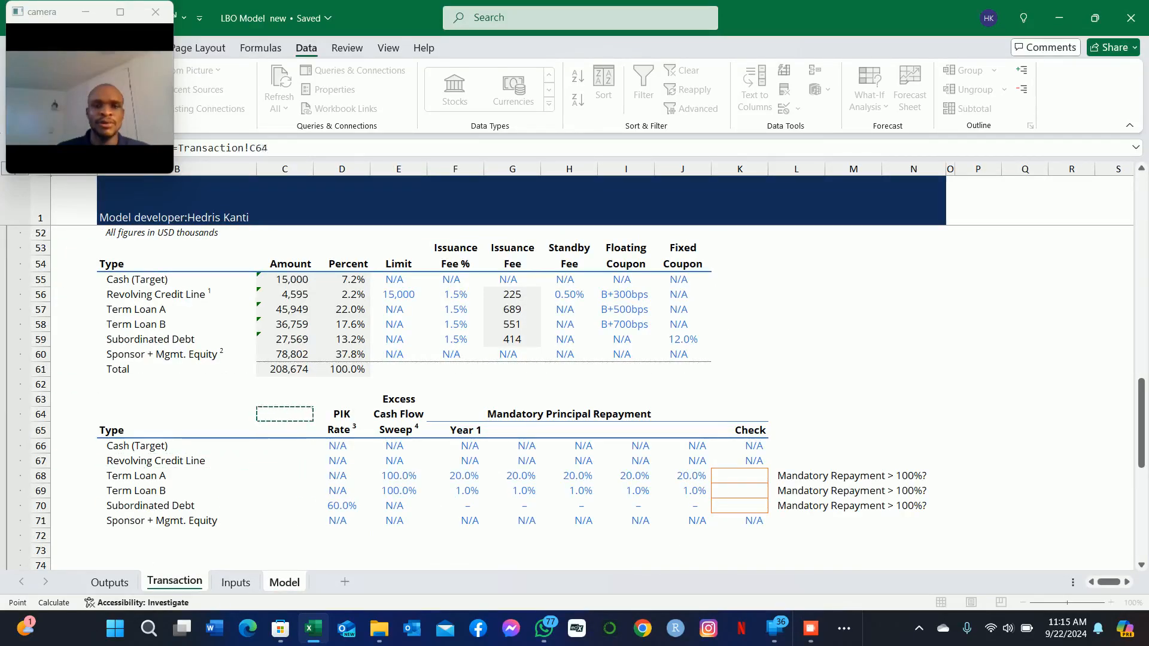
key(Right)
key(Right)
key(Right)
key(Right)
key(Right)
key(Right)
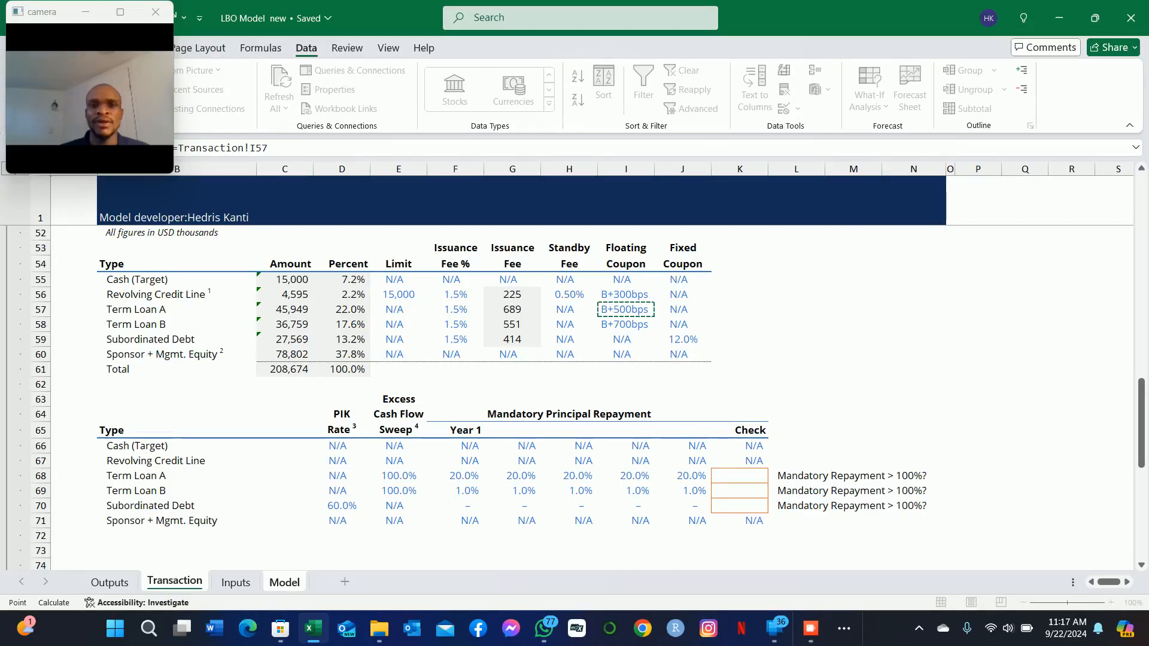
key(F4)
text(/10000)
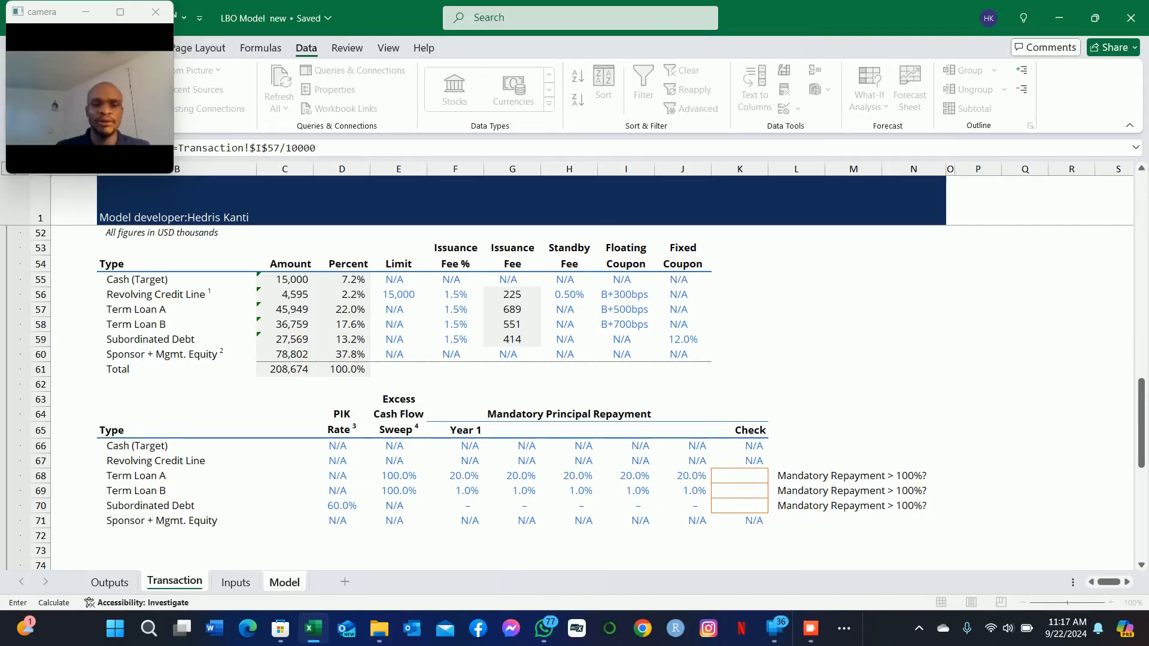
key(Return)
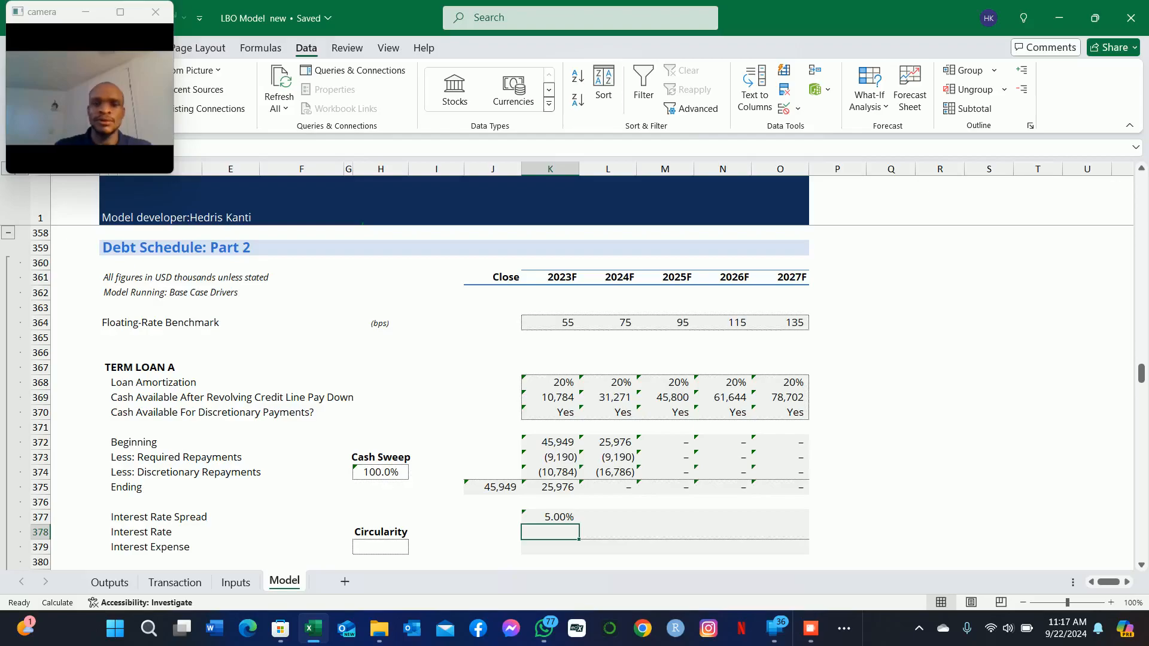
Step: Calculate Term Loan A's 2023F Interest Rate in K378 as spread plus floating-rate benchmark, =K377+K364/10000
text(=)
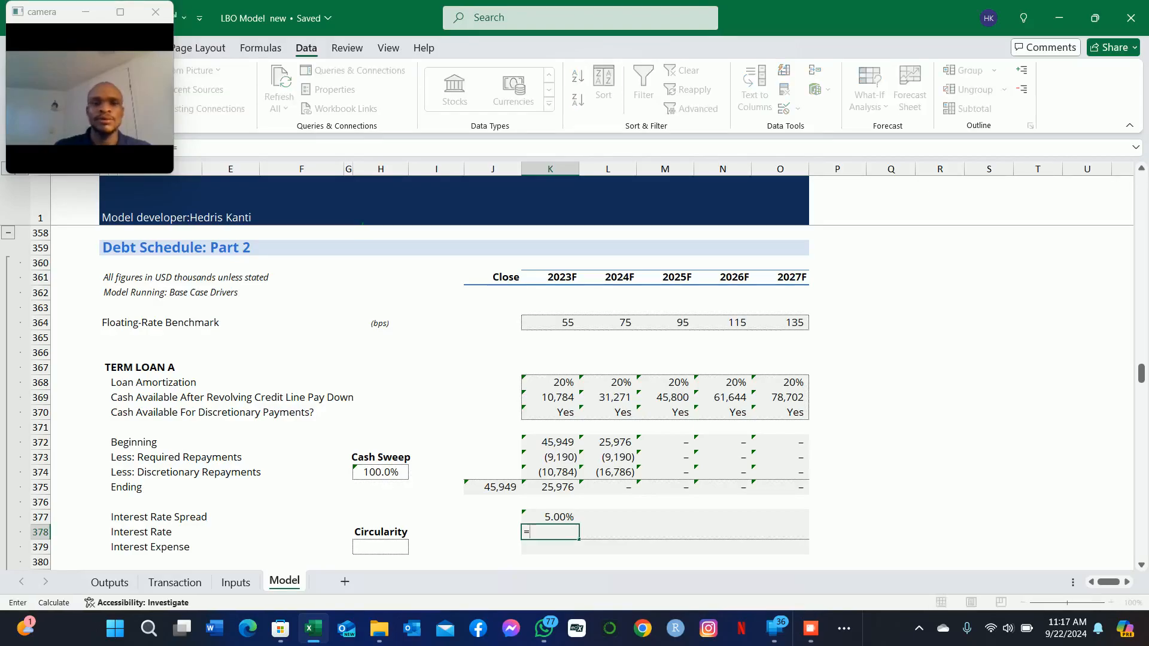
key(Up)
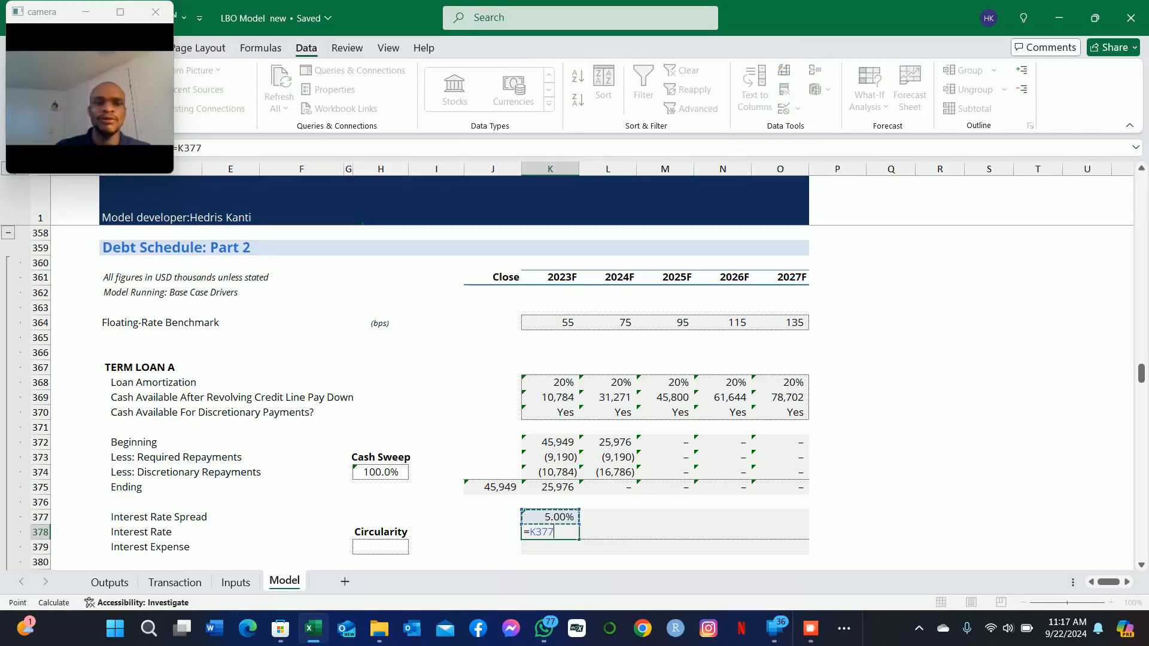
text(+)
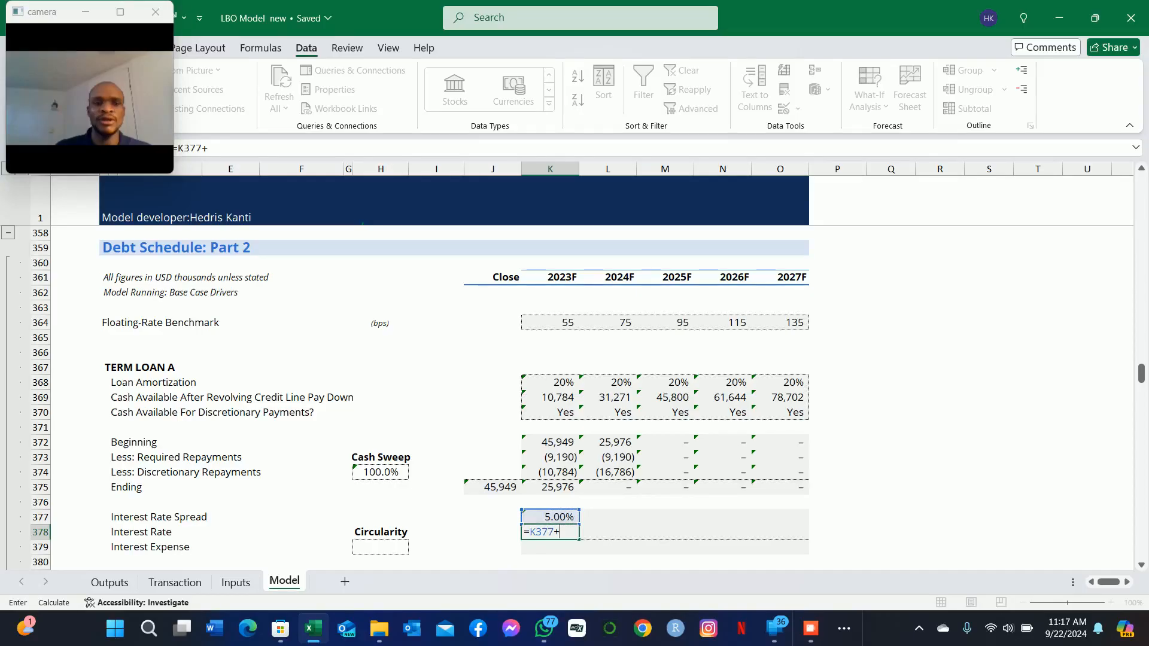
key(Up)
key(Up)
key(Up)
key(Up)
key(Up)
key(Up)
key(Up)
key(Up)
key(Up)
key(Up)
key(Up)
key(Up)
key(Up)
key(Up)
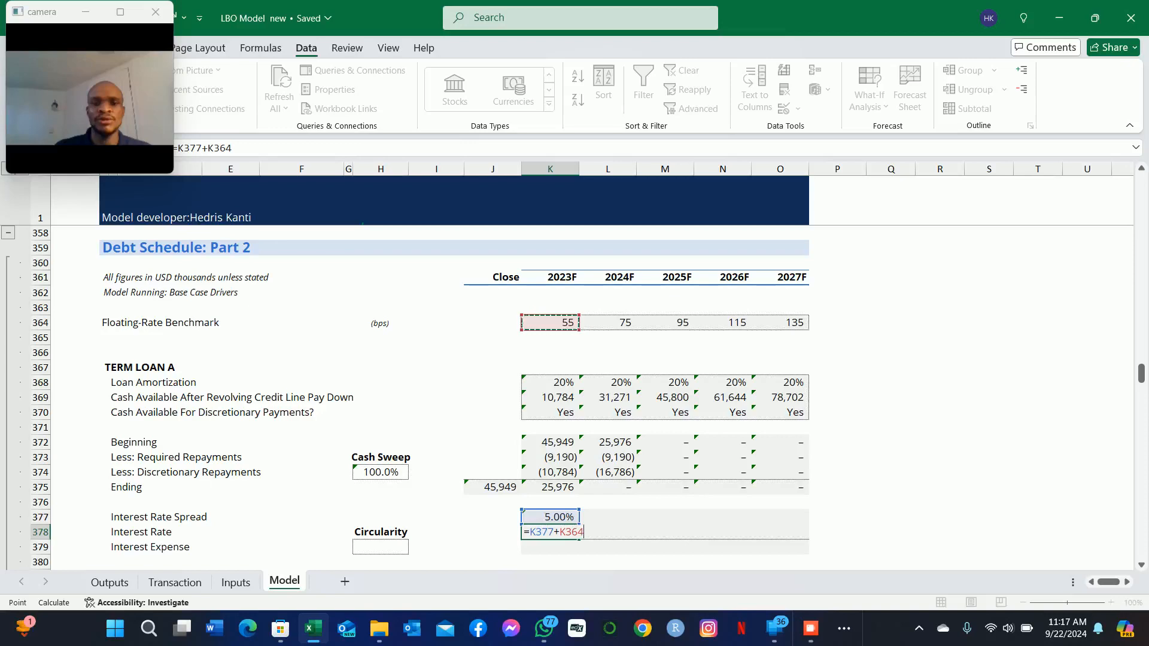
text(/10000)
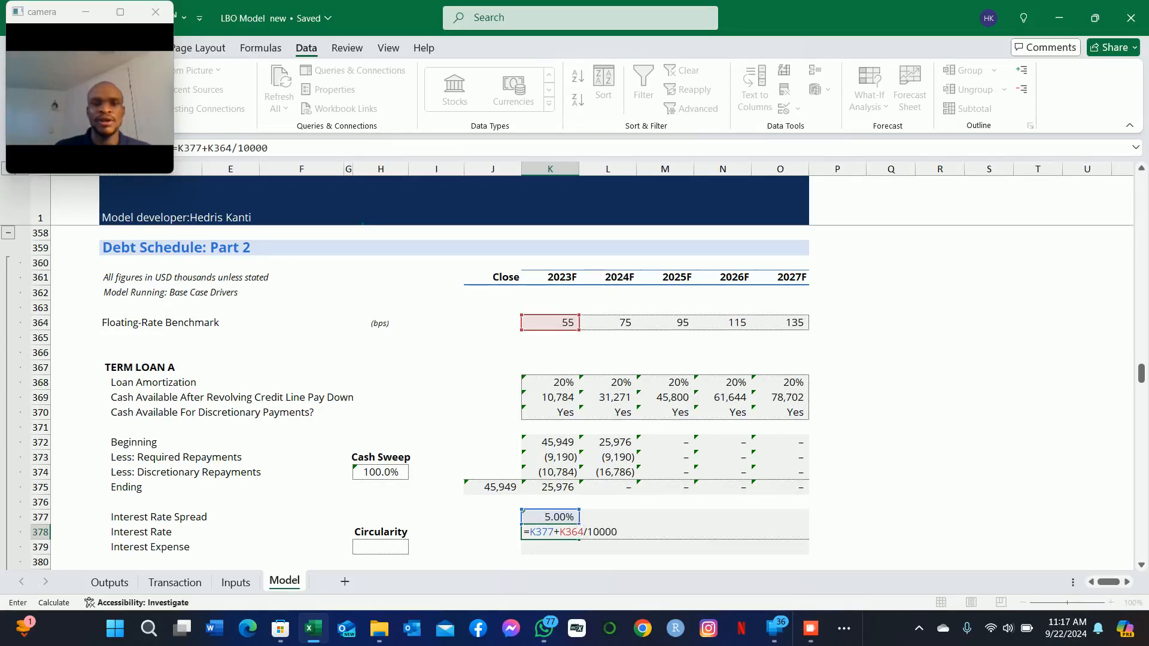
key(Return)
key(Up)
key(Down)
Step: Calculate Term Loan A's 2023F Interest Expense in K379 on the average of beginning and ending balances, =K378*AVERAGE(K372,K375)
text(=)
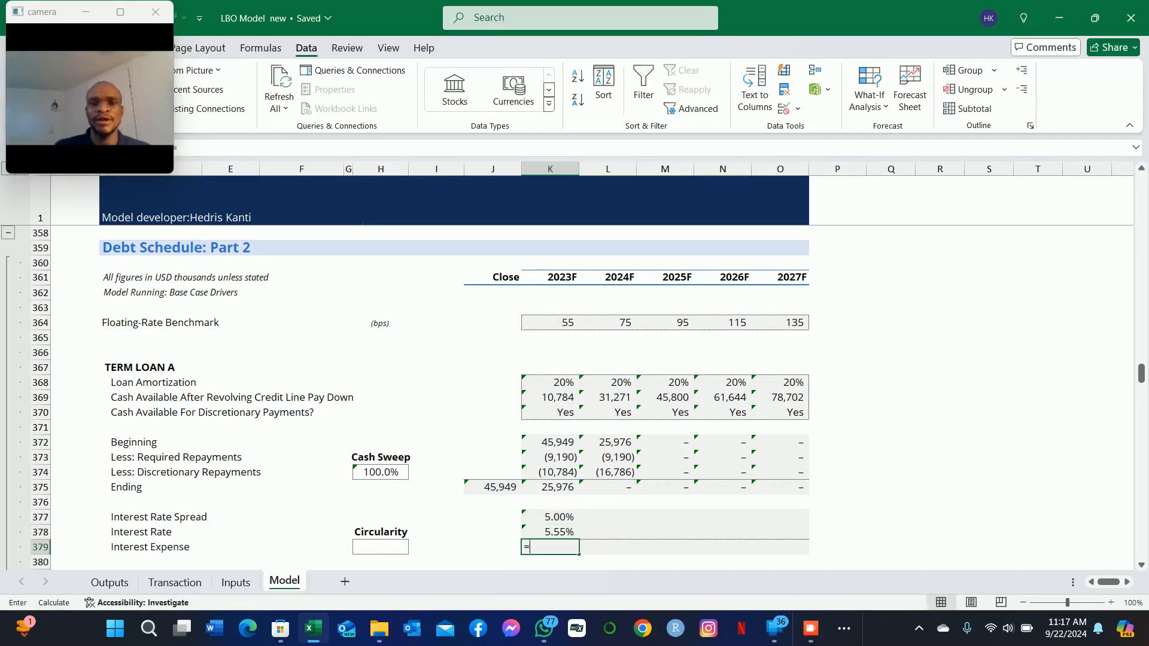
key(Up)
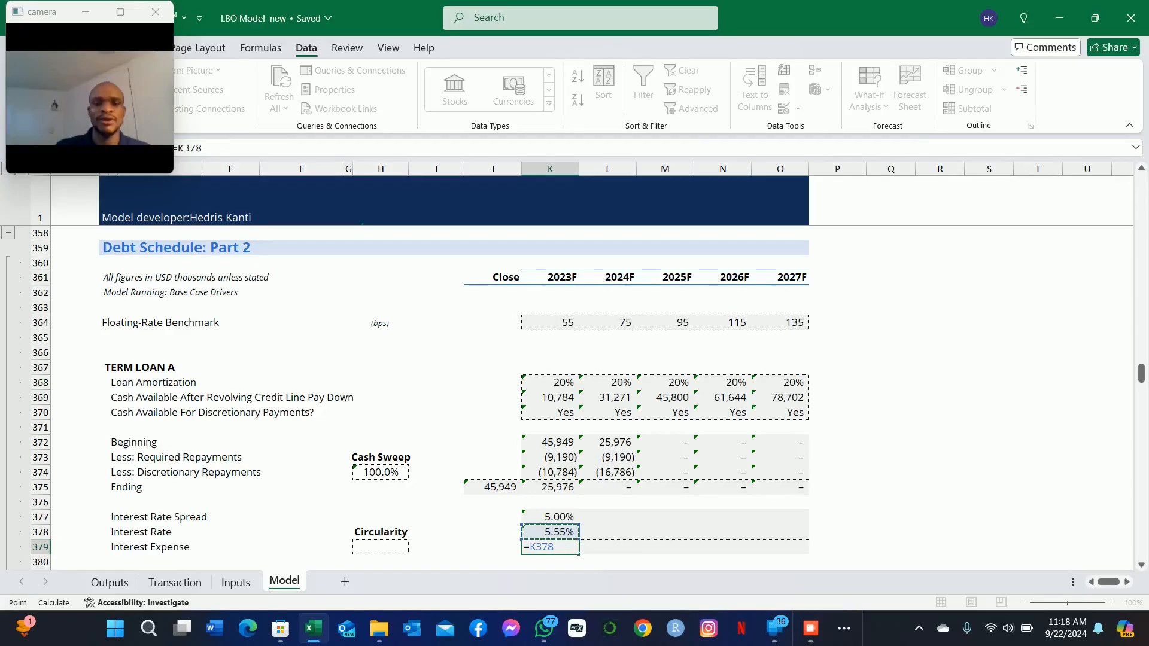
text(*)
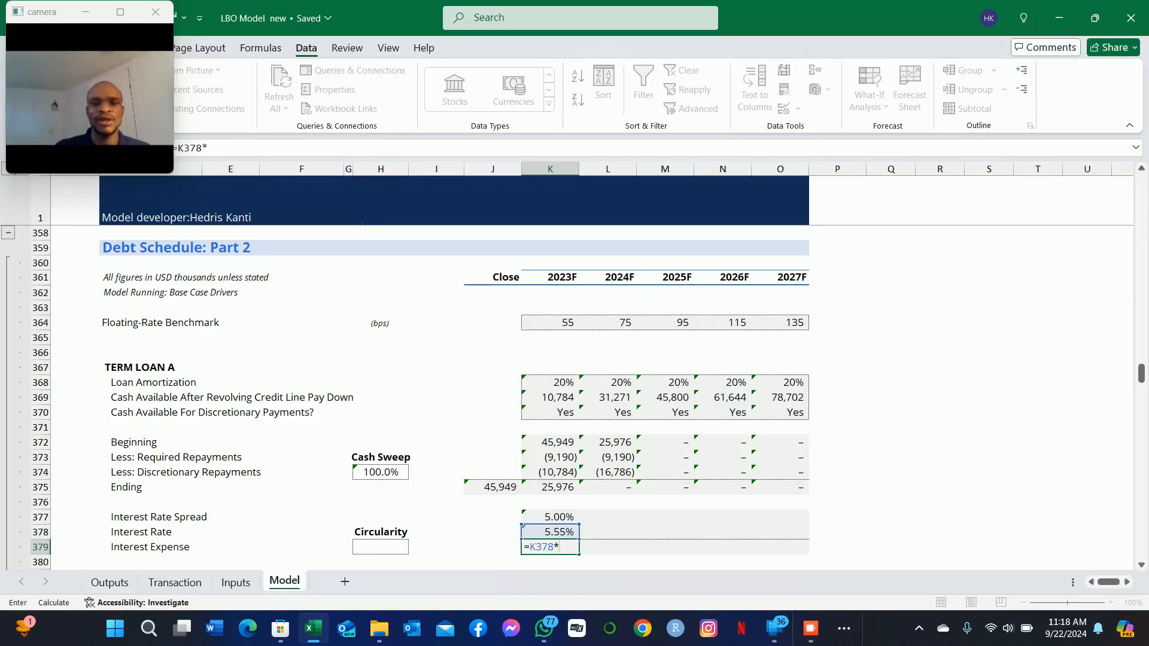
text(AVE)
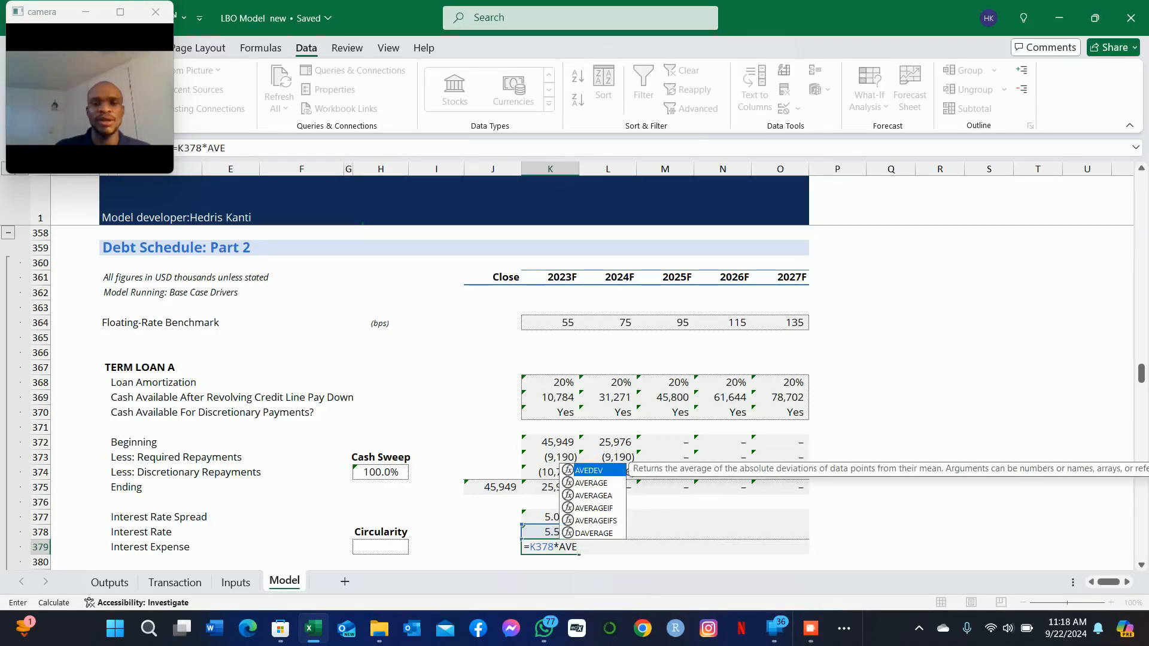
text(R)
key(Tab)
key(Up)
key(Up)
key(Up)
key(Up)
key(Up)
key(Up)
key(Up)
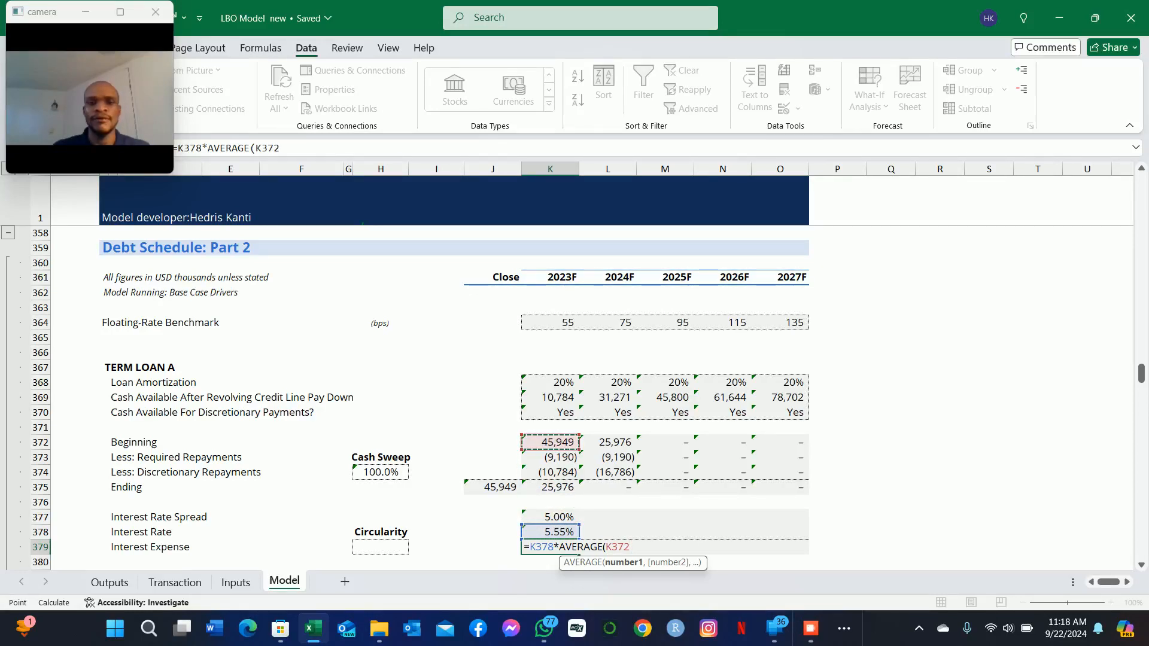
text(,)
key(Up)
key(Up)
key(Up)
key(Up)
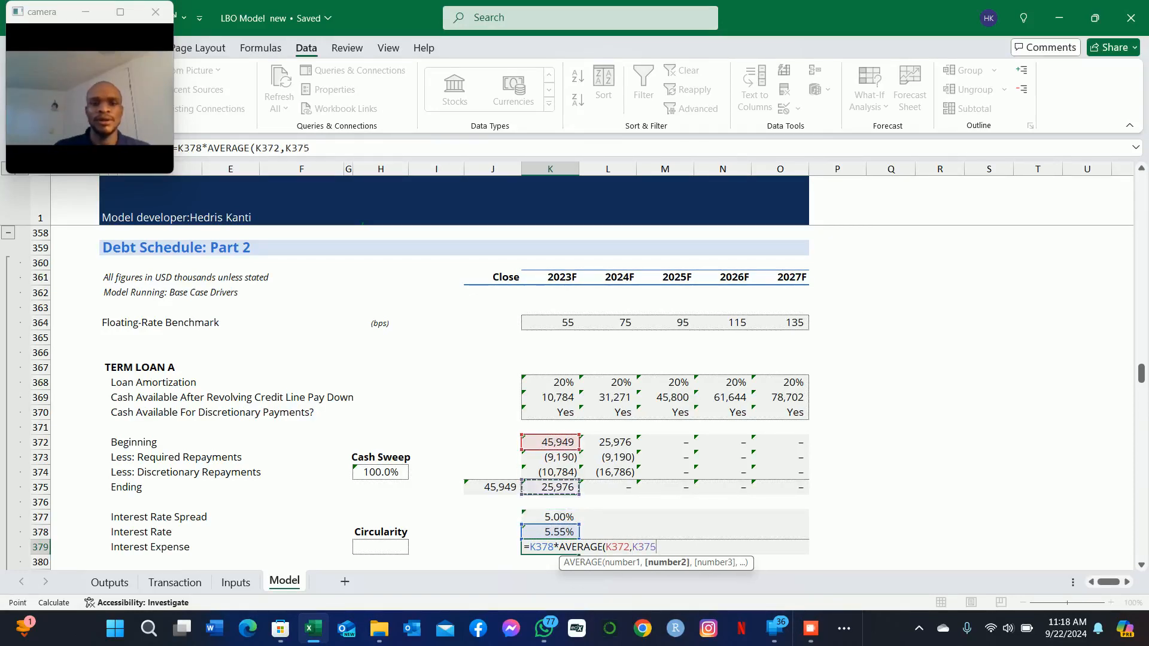
text())
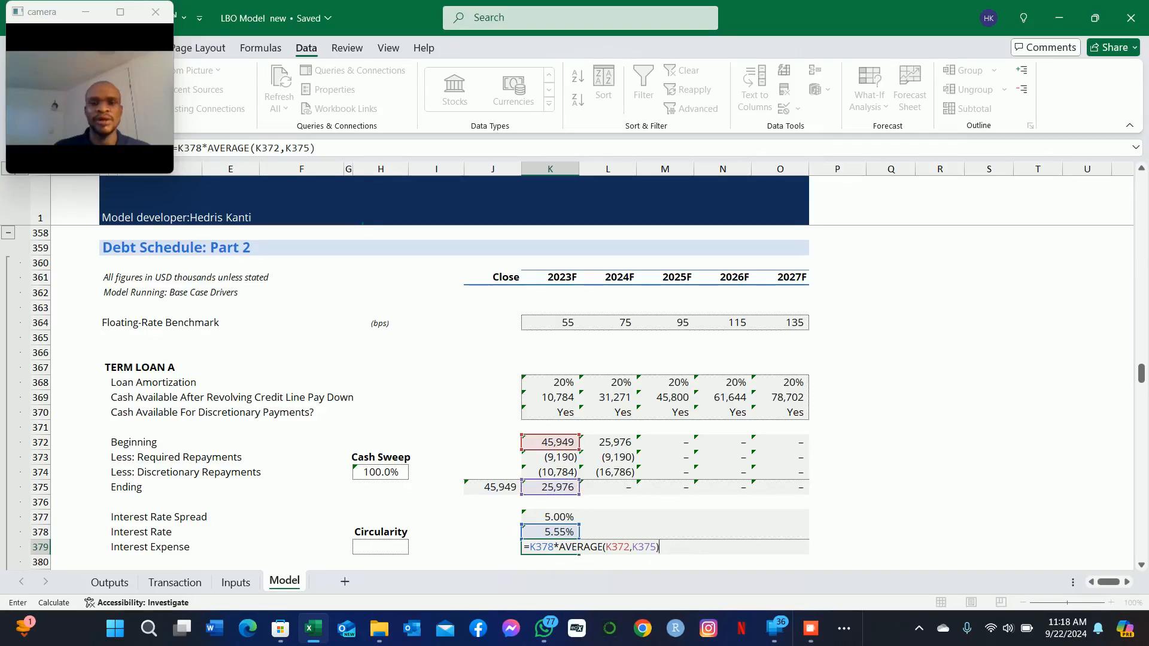
key(Return)
key(Up)
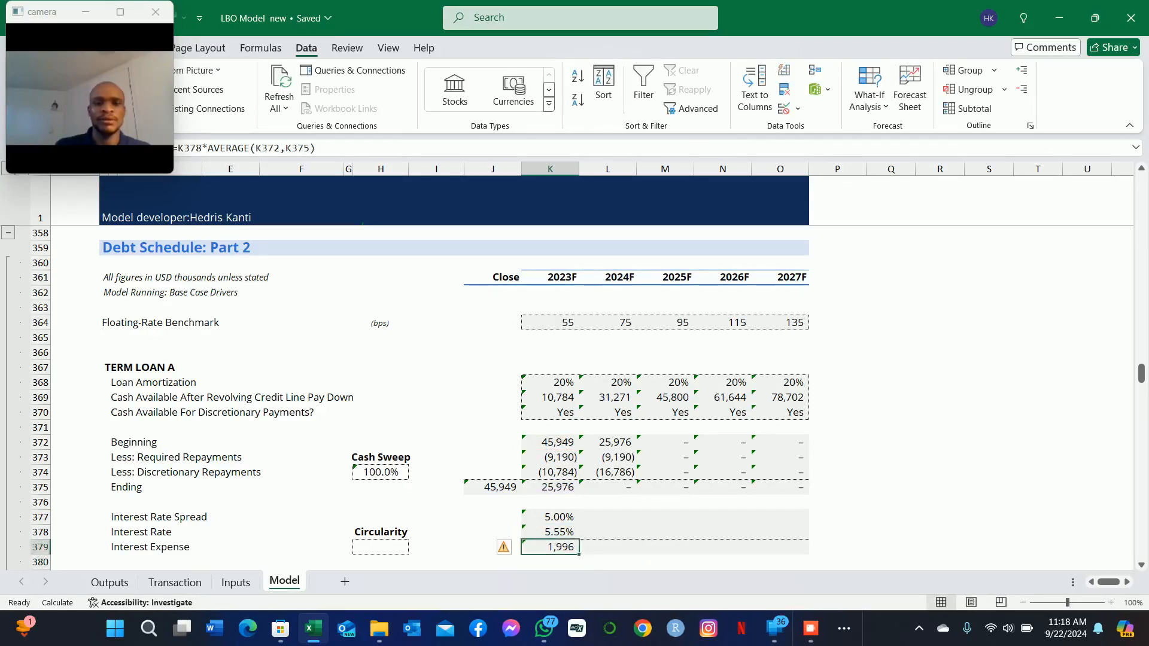
Step: Fill the 2023F Interest Rate Spread, Interest Rate and Interest Expense formulas across to 2027F in K377:O379
key(shift+Up)
key(shift+Up)
key(shift+Right)
key(shift+Right)
key(shift+Right)
key(shift+Right)
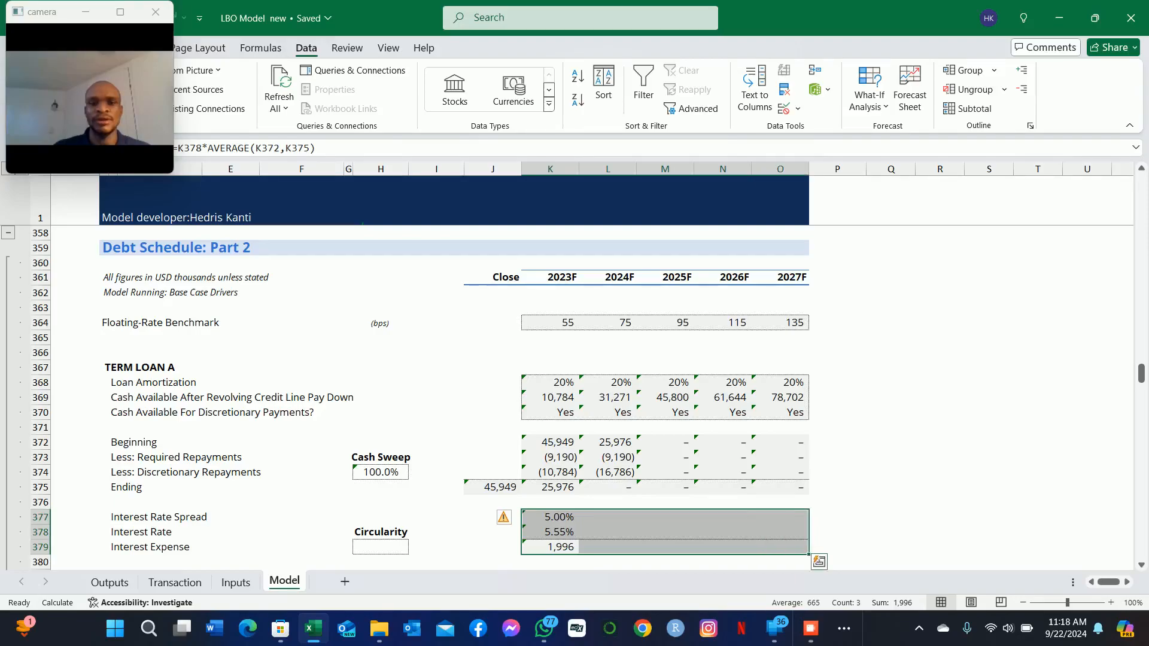
key(ctrl+r)
Step: Check the cell references of Term Loan A's Interest Rate formulas for 2023F and 2024F
key(Down)
key(Up)
key(Up)
key(F2)
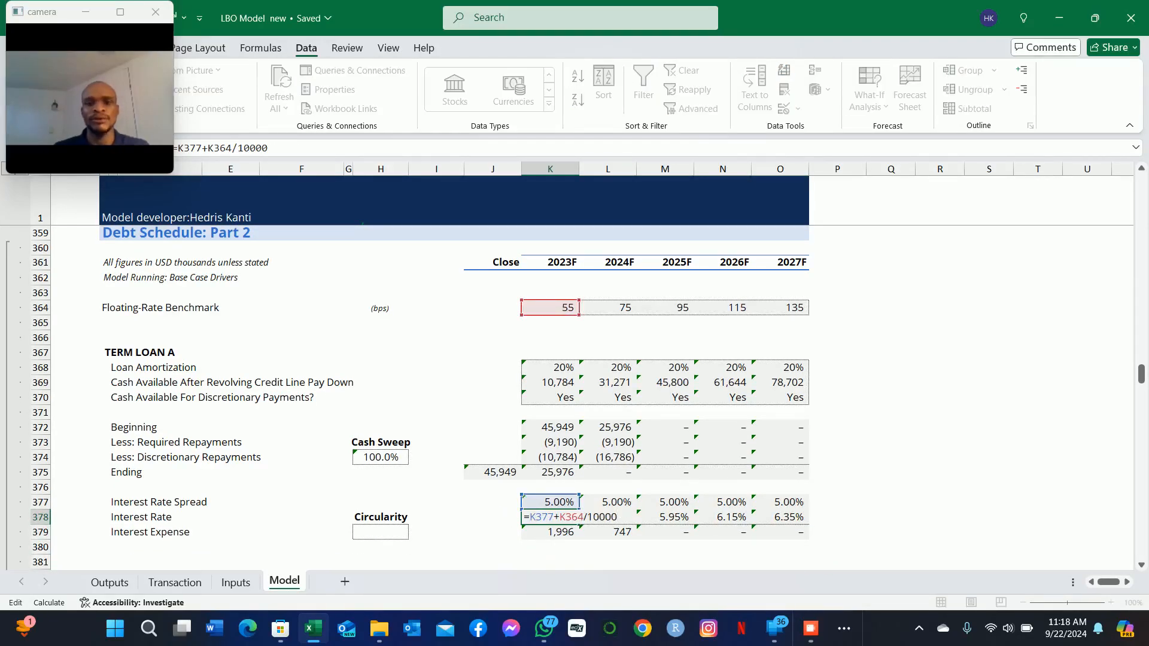
key(Return)
key(Up)
key(Right)
key(F2)
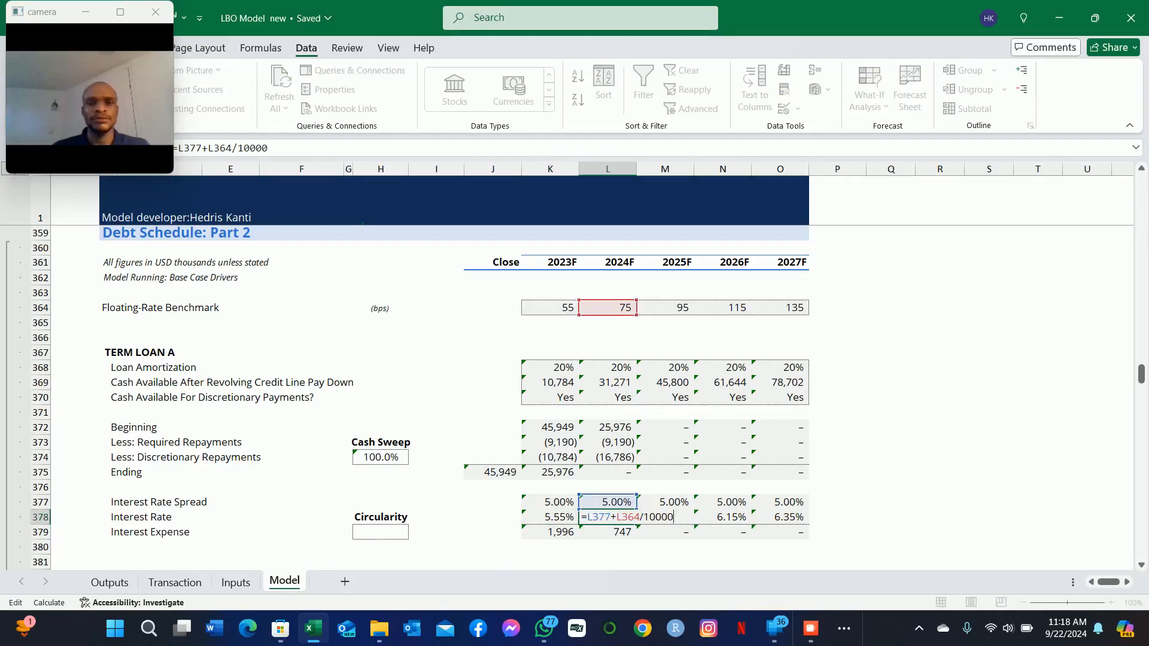
key(Return)
Step: Examine the Term Loan B section's Loan Amortization, Cash Available After Discretionary Term Loan A Pay Down and Cash Available For Discretionary Payments rows
key(Down)
key(Down)
key(Down)
key(Down)
key(Down)
key(Left)
key(Left)
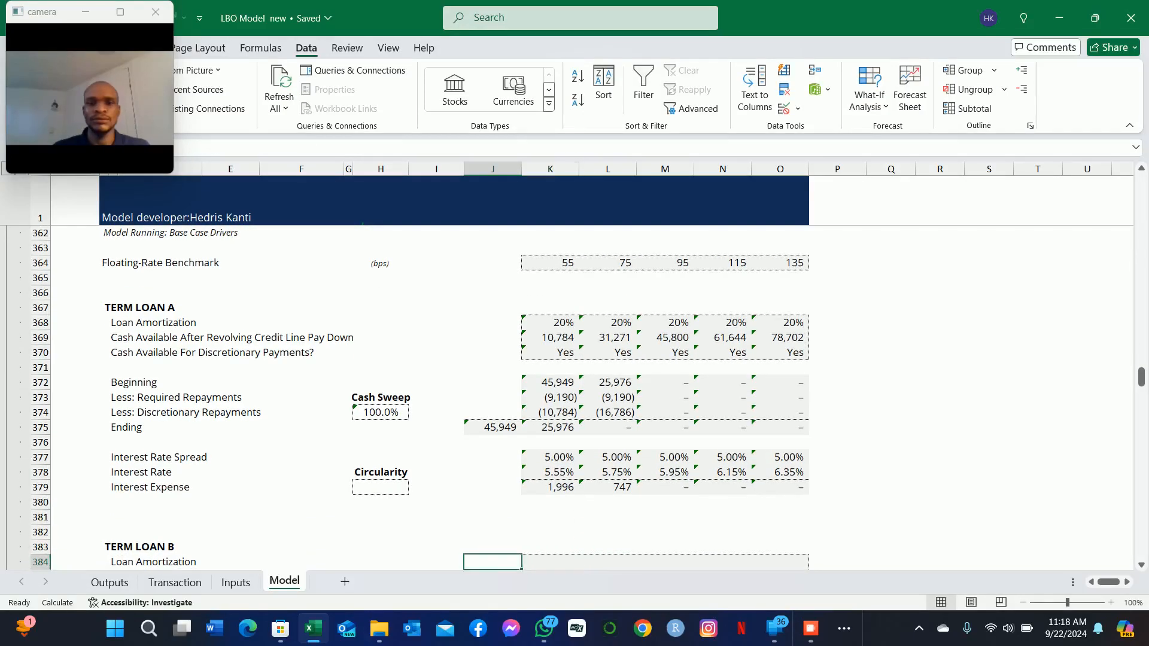
key(Down)
key(Right)
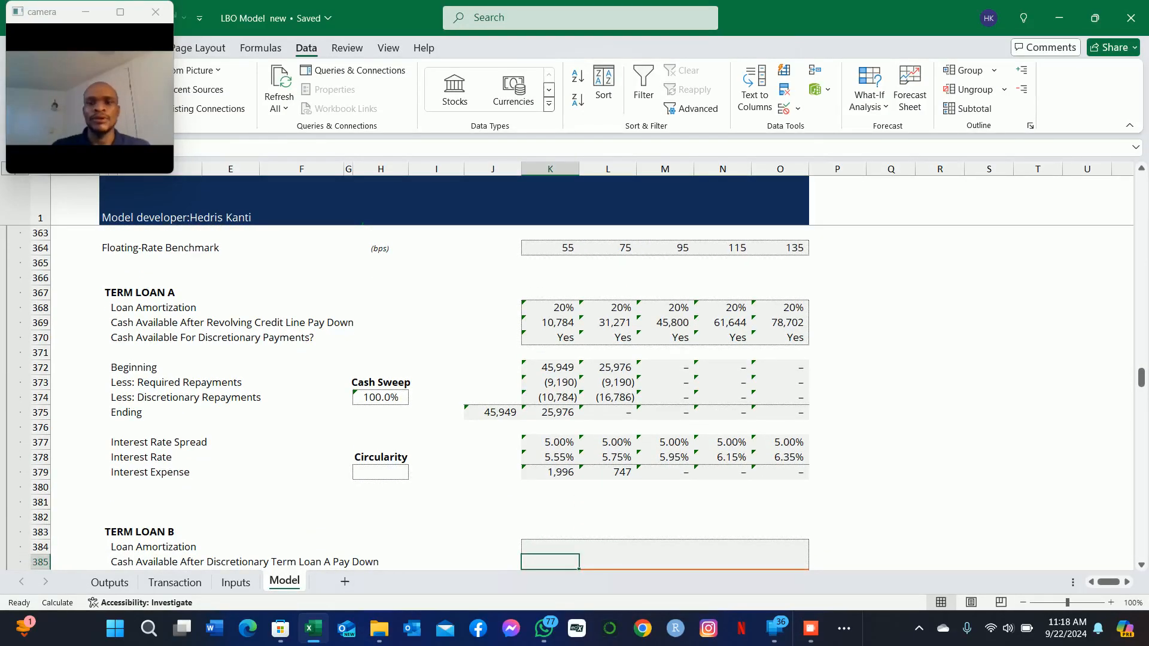
key(Up)
key(Up)
key(Up)
key(Down)
key(Down)
key(Down)
key(Down)
key(Down)
key(Up)
key(Up)
key(Down)
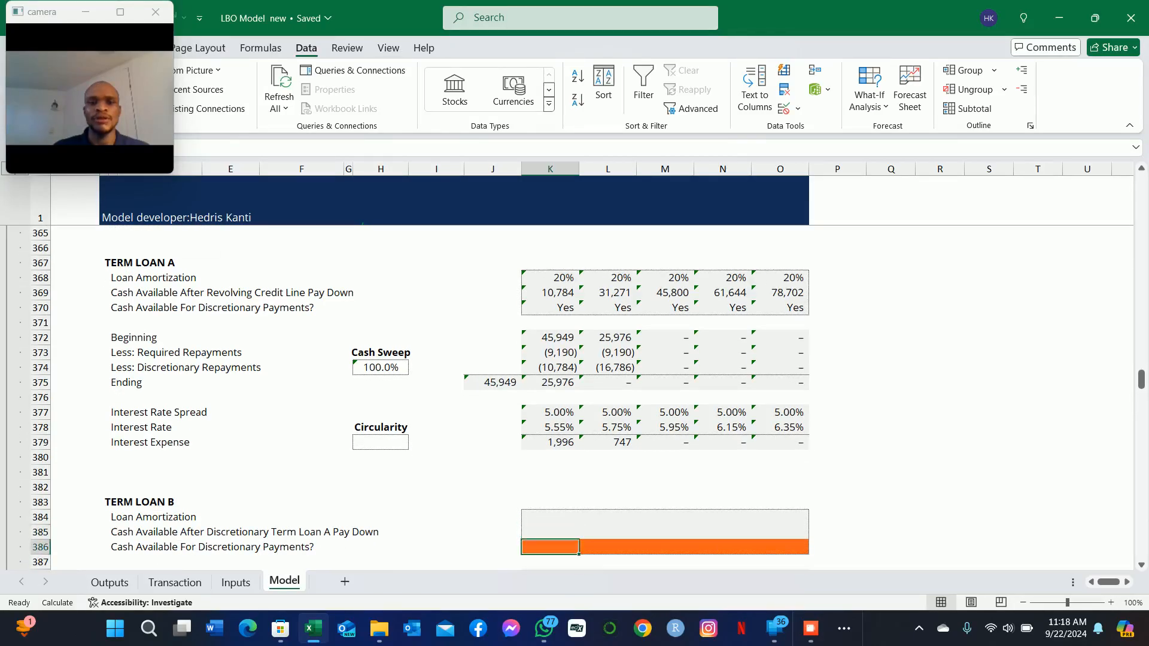
key(Down)
key(Down)
key(Up)
key(Up)
key(Up)
key(Up)
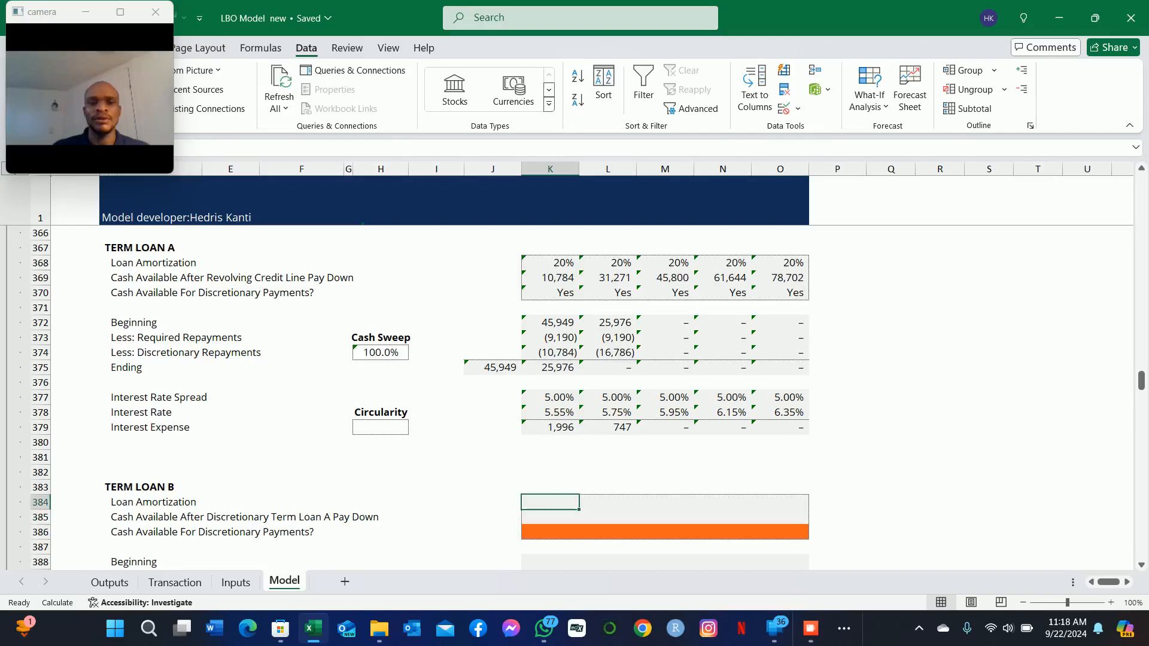
key(Left)
key(Left)
key(Left)
key(Left)
key(Left)
key(Left)
key(Left)
key(Up)
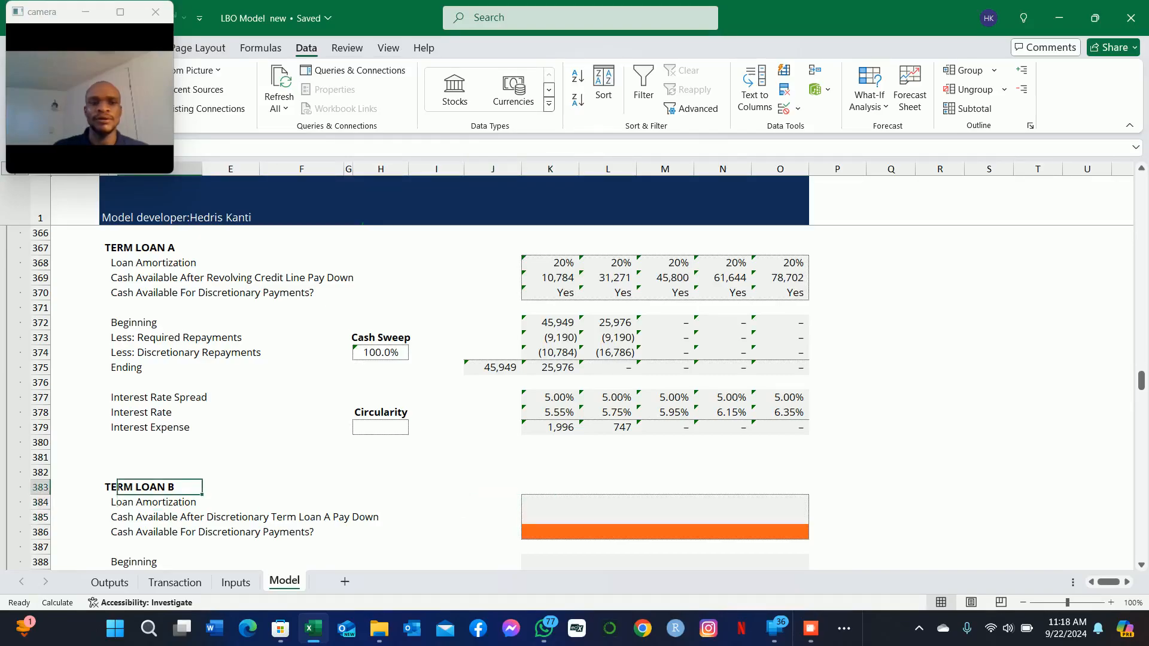
key(Down)
key(Right)
key(Right)
key(Right)
key(Right)
key(Right)
key(Right)
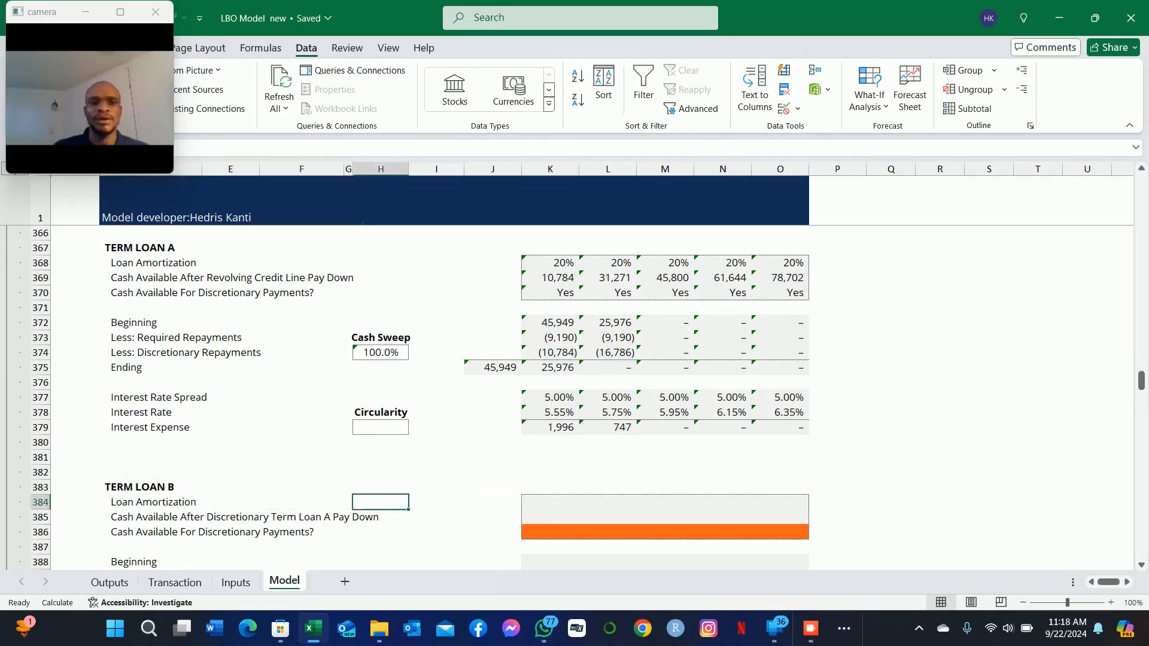
key(Right)
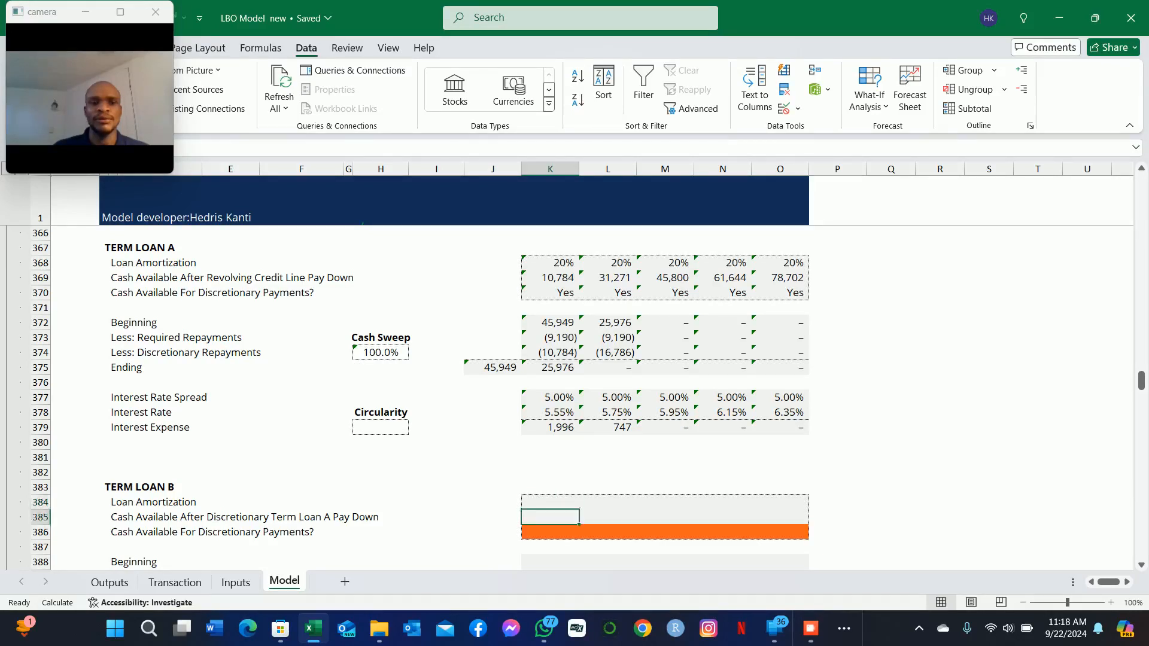
Step: Link Term Loan B's first-year Loan Amortization in K384 to its Year 1 Mandatory Principal Repayment on the Transaction sheet, =Transaction!F69
text(=)
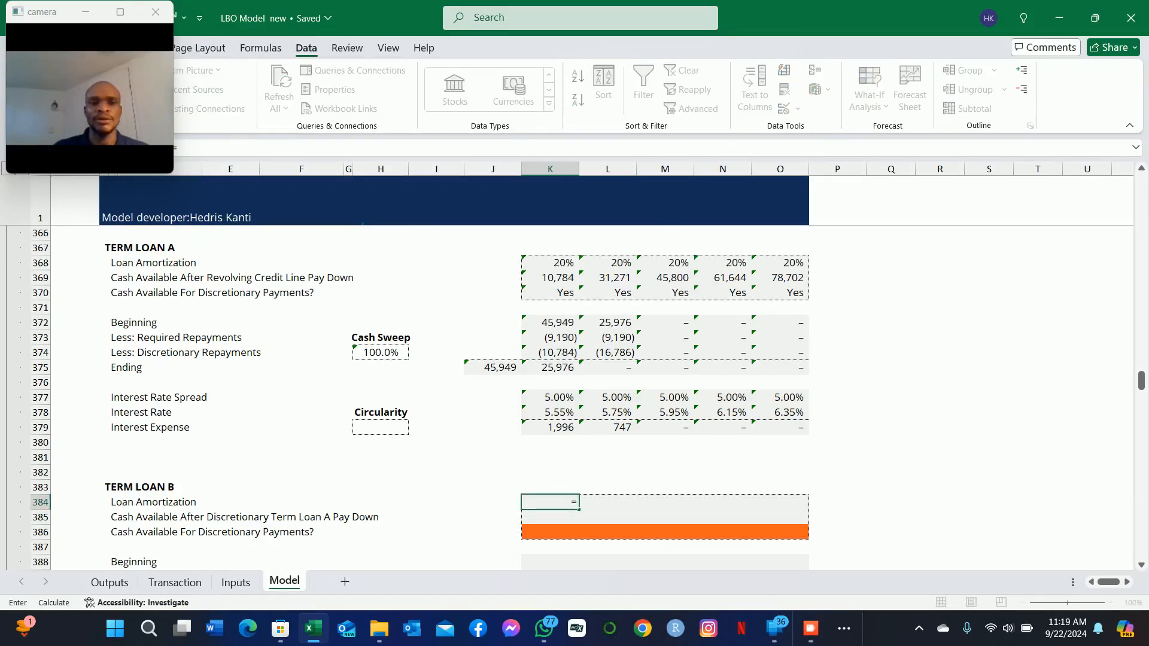
key(ctrl+Page_Up)
key(ctrl+Page_Up)
key(Down)
key(Down)
key(Down)
key(Down)
key(Down)
key(Down)
key(Down)
key(Down)
key(Down)
key(Down)
key(Down)
key(Down)
key(Down)
key(Down)
key(Right)
key(Right)
key(Right)
key(Right)
key(Up)
key(Up)
key(Up)
key(Up)
key(Up)
key(Up)
key(Down)
key(Down)
key(Down)
key(Down)
key(Down)
key(Down)
key(Down)
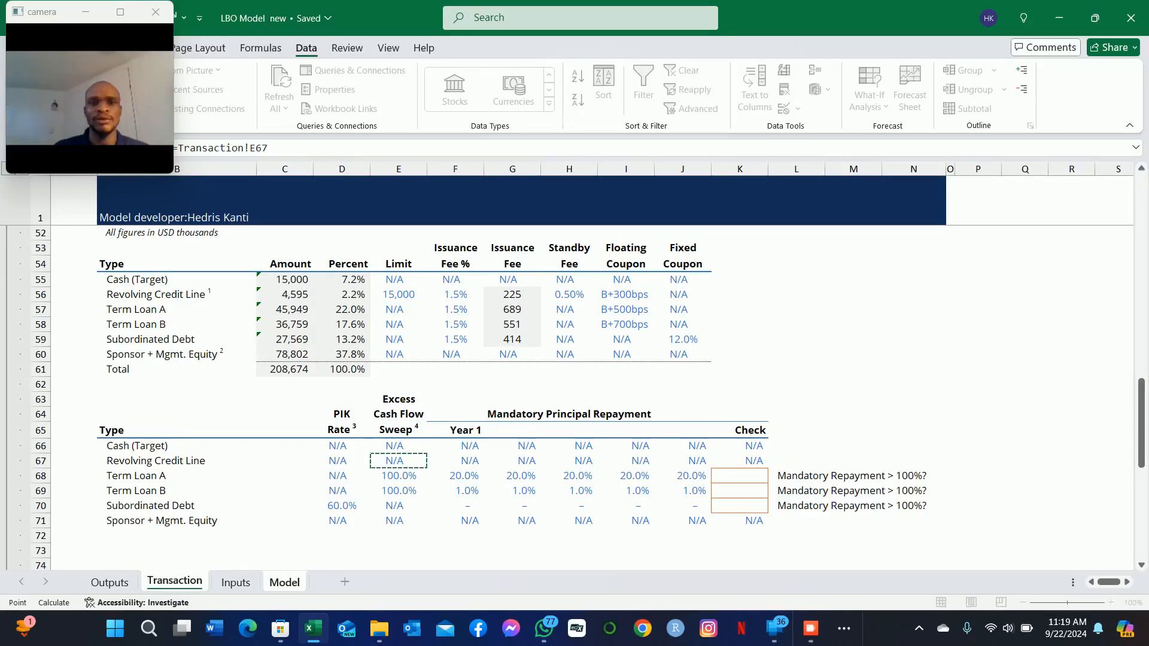
key(Down)
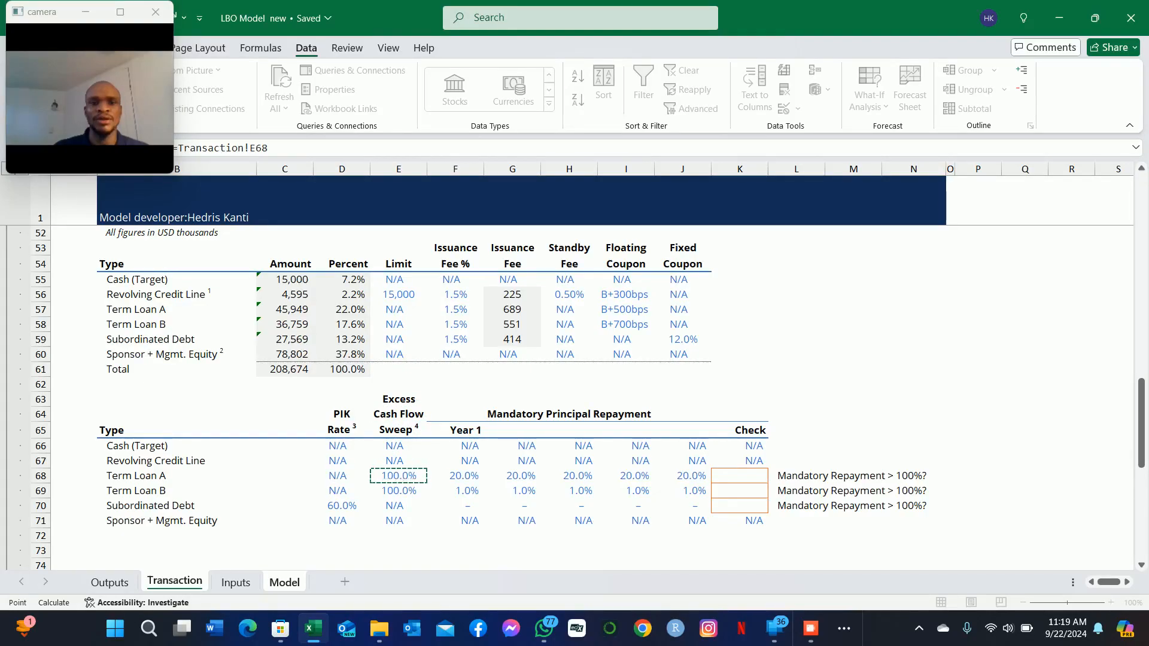
key(Down)
key(Right)
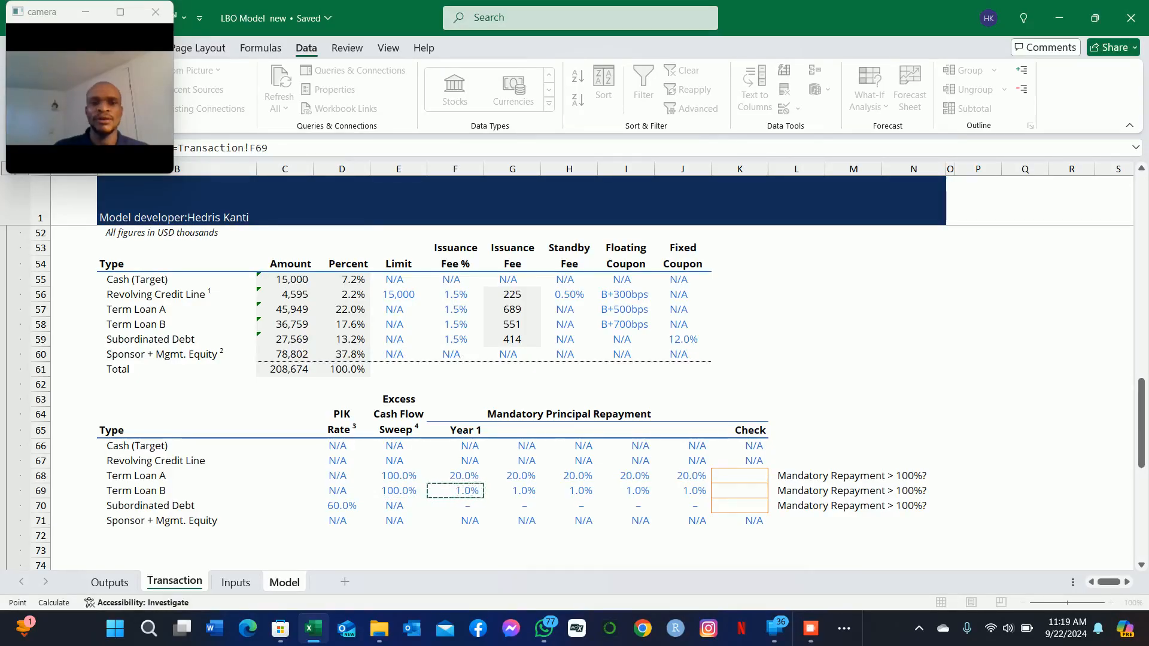
key(Return)
Step: Copy Term Loan B's Loan Amortization formula from K384 across the remaining forecast years through O384
key(Down)
key(Up)
key(Up)
key(ctrl+c)
key(shift+Right)
key(shift+Right)
key(shift+Right)
key(shift+Right)
key(alt)
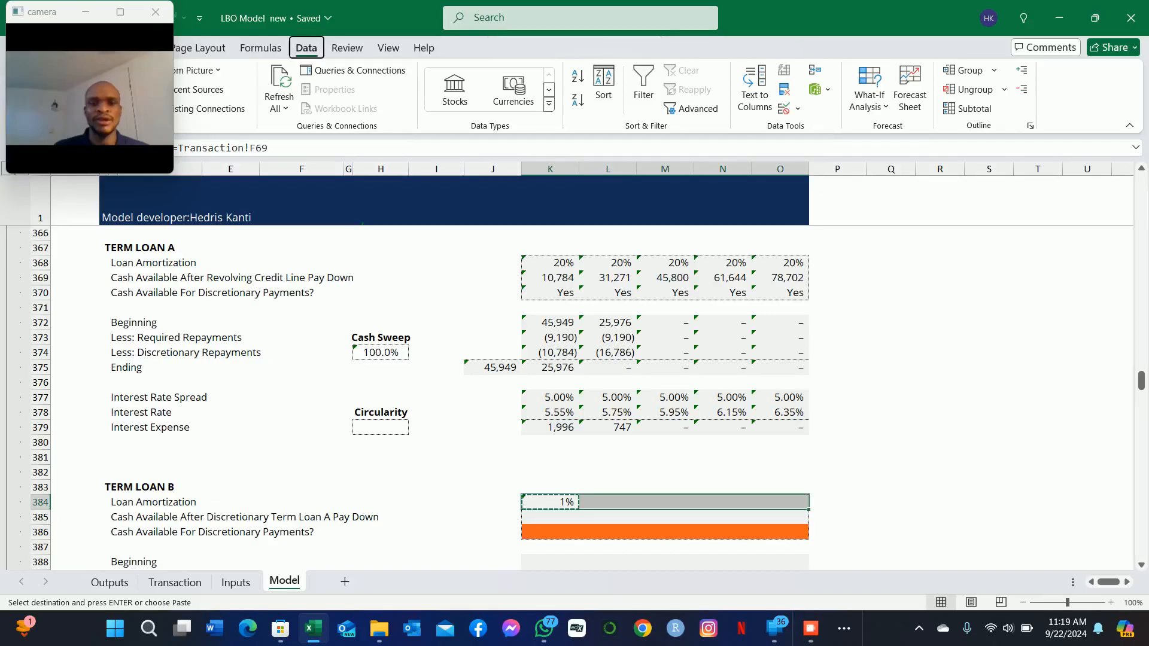
key(ctrl+v)
key(Down)
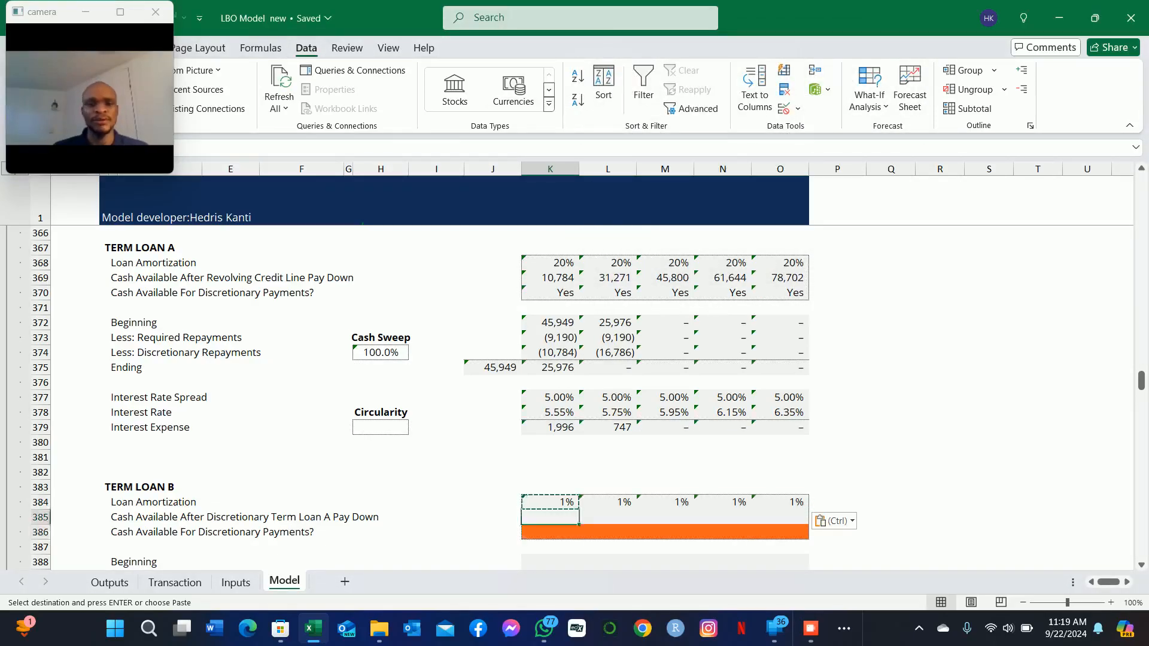